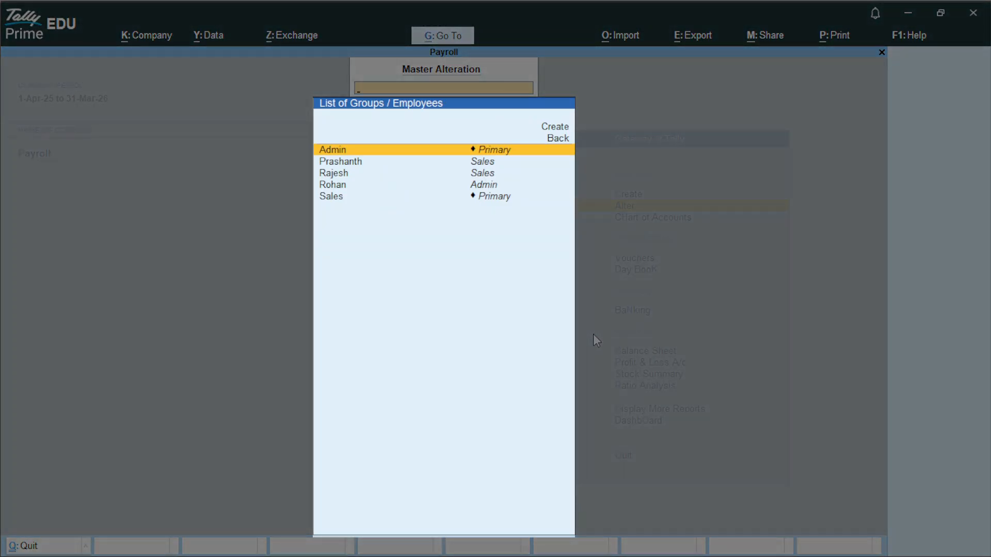
Open the salary details of the first employee under Sales for alteration and set the effective date to 1-Apr-25
key("Down")
key("Down")
key("Down")
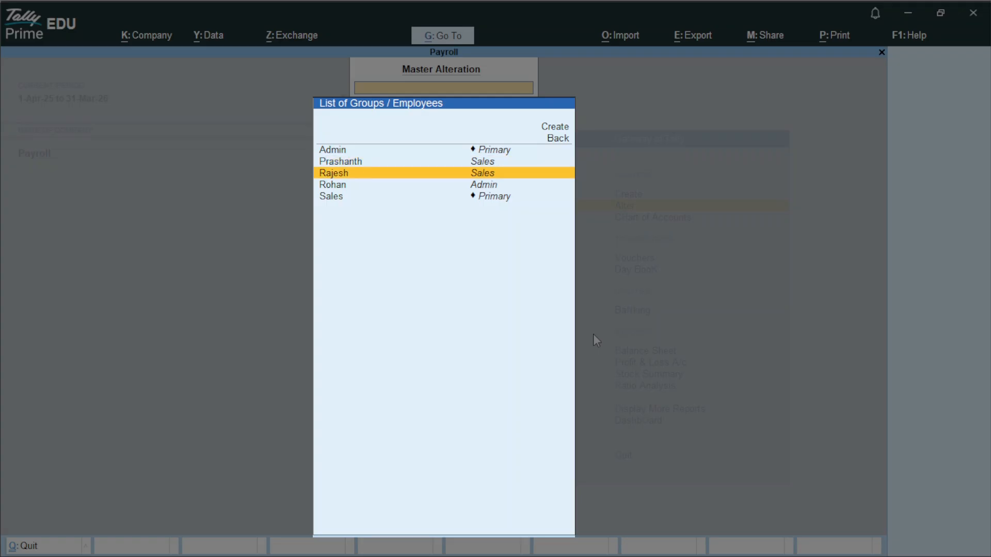
key("Up")
key("Up")
key("Up")
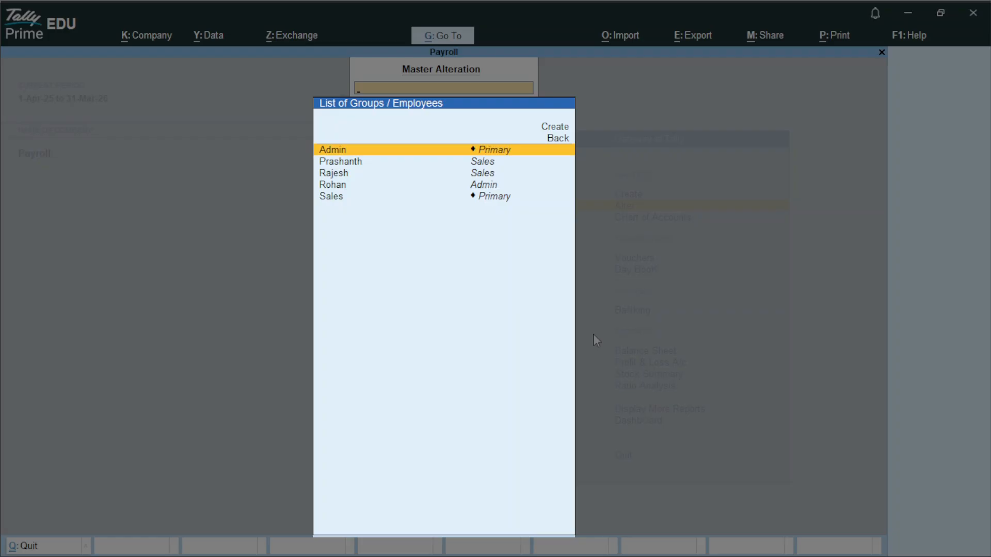
key("Down")
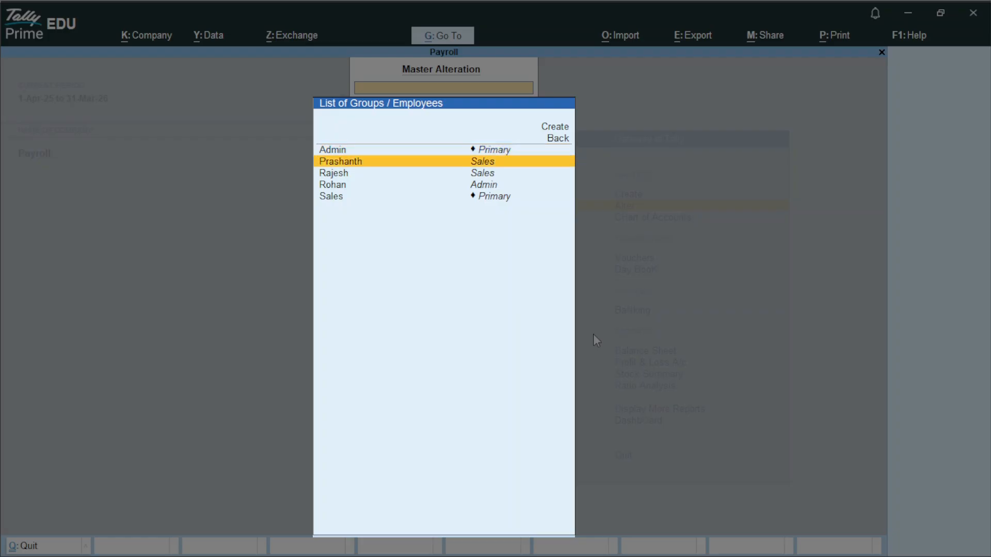
key("Return")
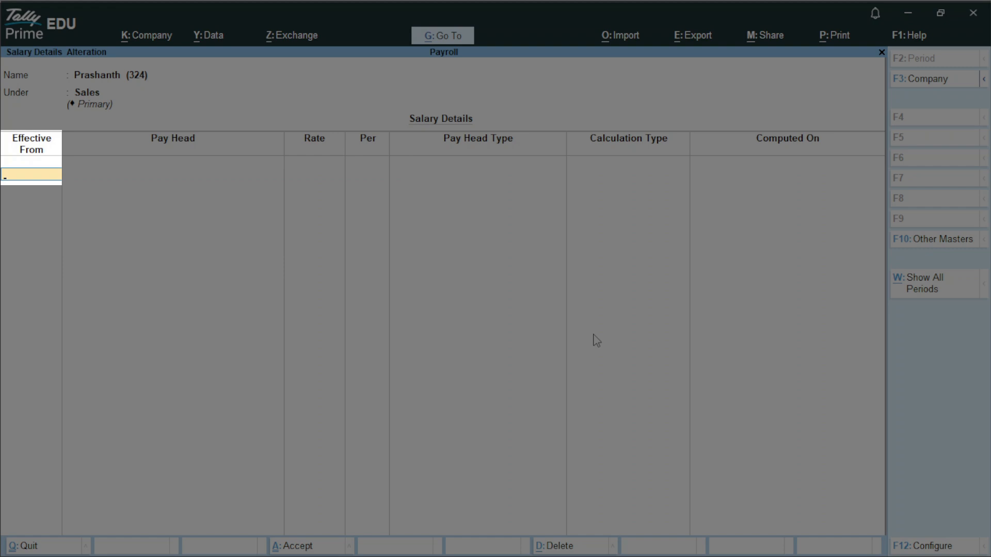
type("1.4.25")
key("Return")
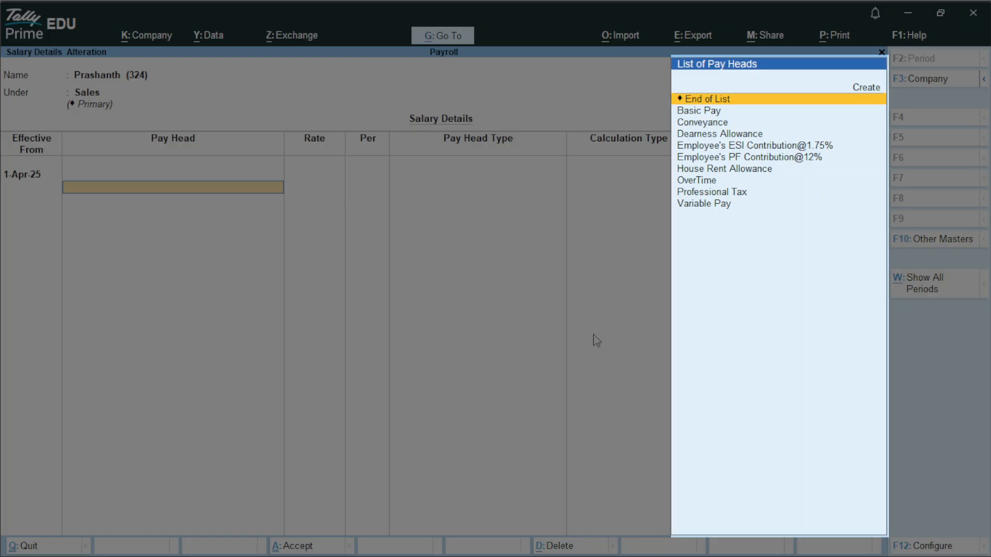
Add the Basic Pay pay head to the salary details at a rate of 40,000 per month
key("Down")
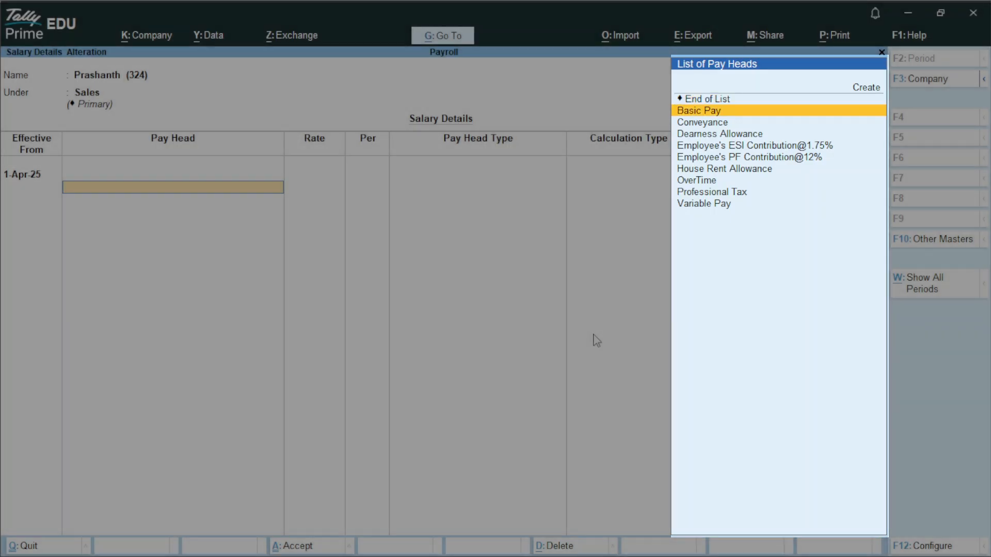
key("Return")
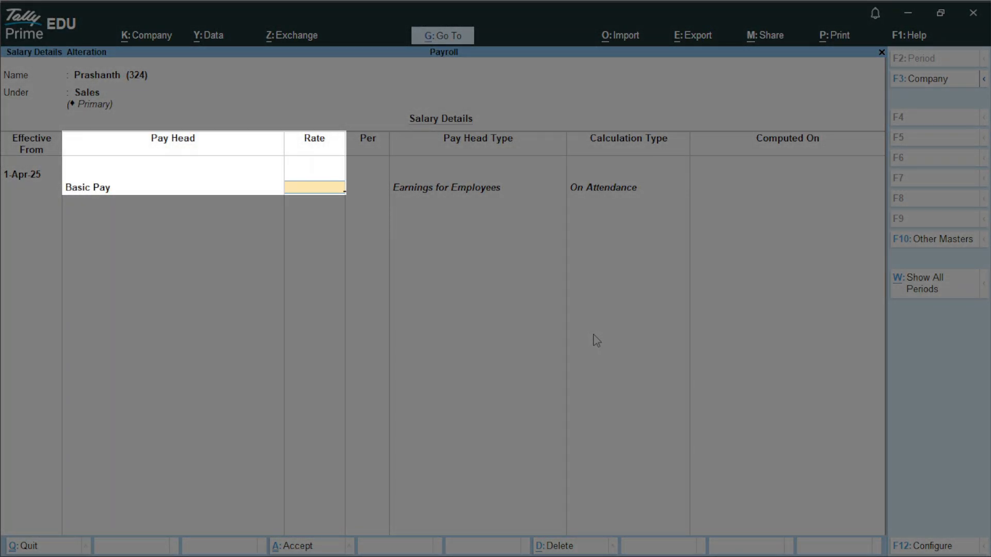
type("40,000")
key("Return")
key("Return")
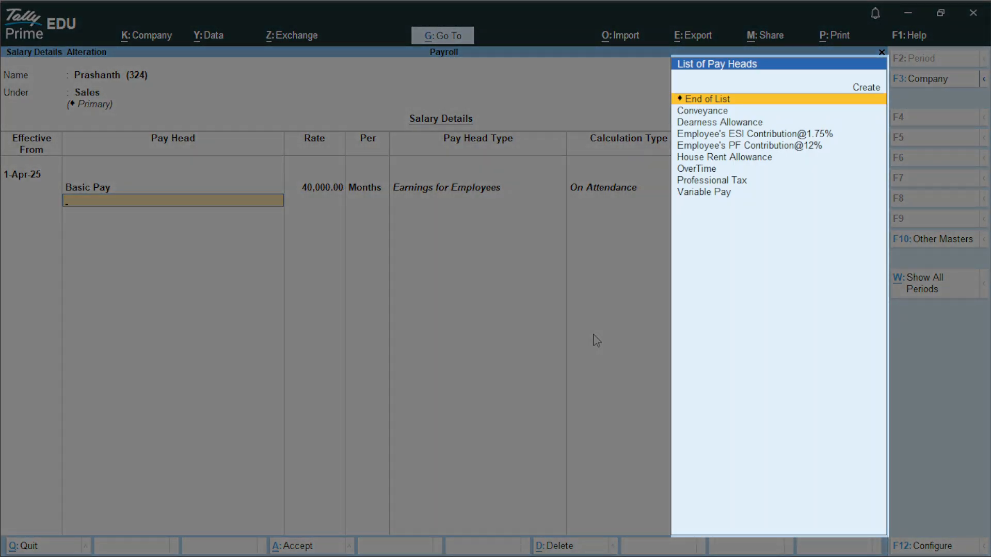
Add the Dearness Allowance and House Rent Allowance pay heads below Basic Pay
key("Down")
key("Down")
key("Return")
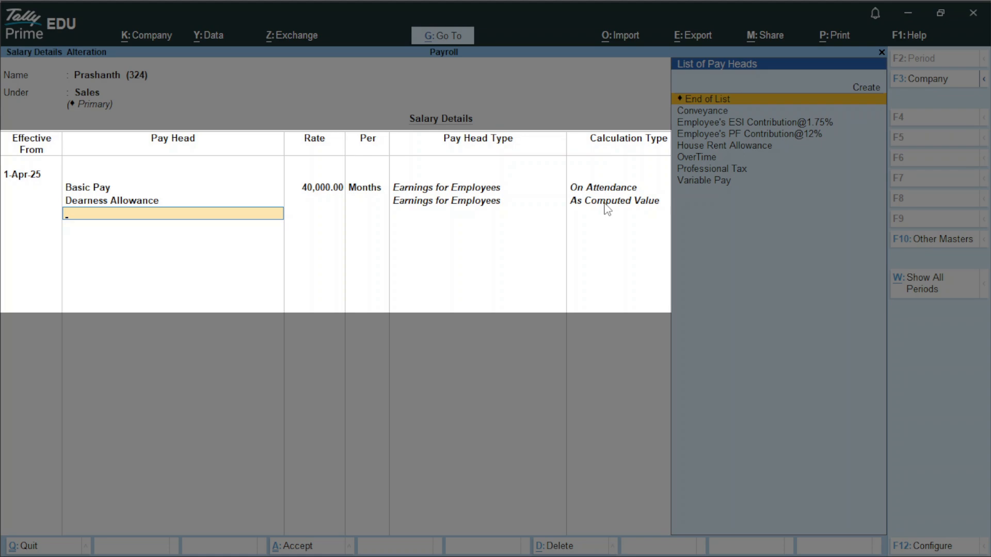
key("Down")
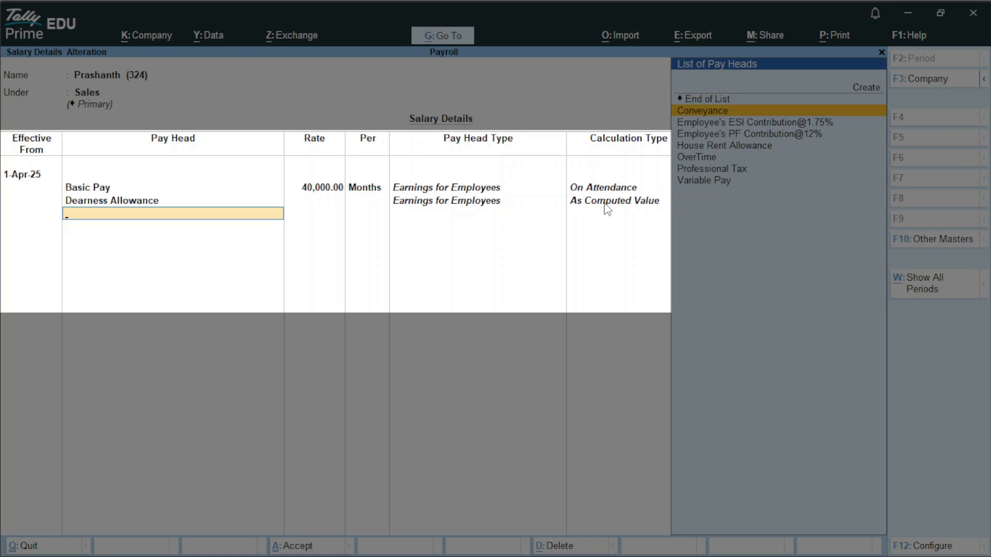
key("Down")
key("Down")
key("Down")
key("Return")
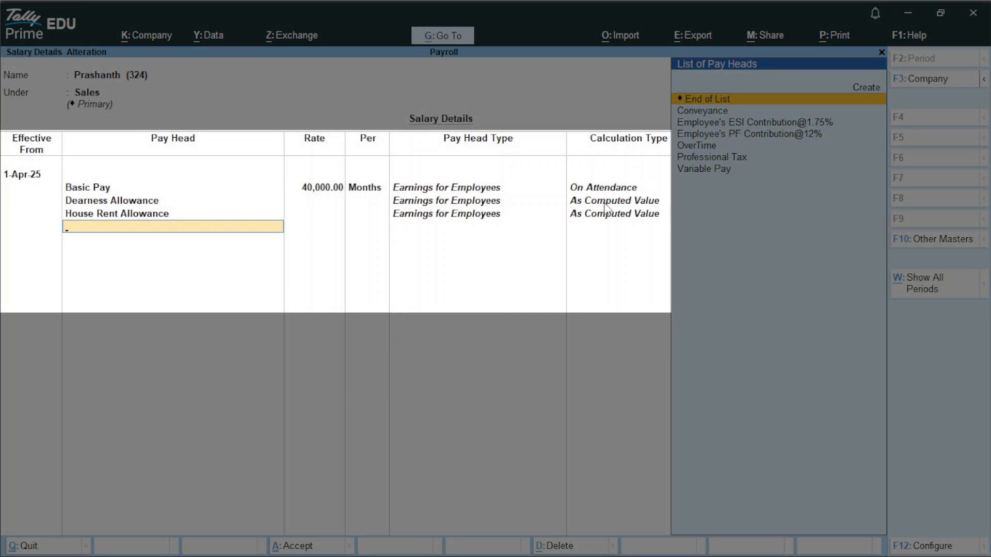
Add the Conveyance pay head below House Rent Allowance at a rate of 1,000 per month
key("Down")
key("Down")
key("Down")
key("Down")
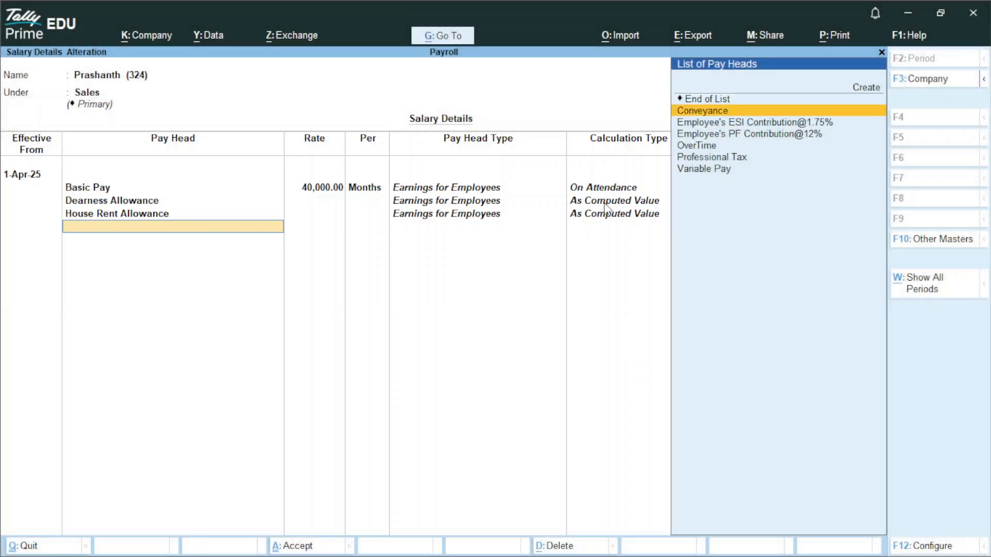
key("Down")
key("Up")
key("Up")
key("Up")
key("Up")
key("Return")
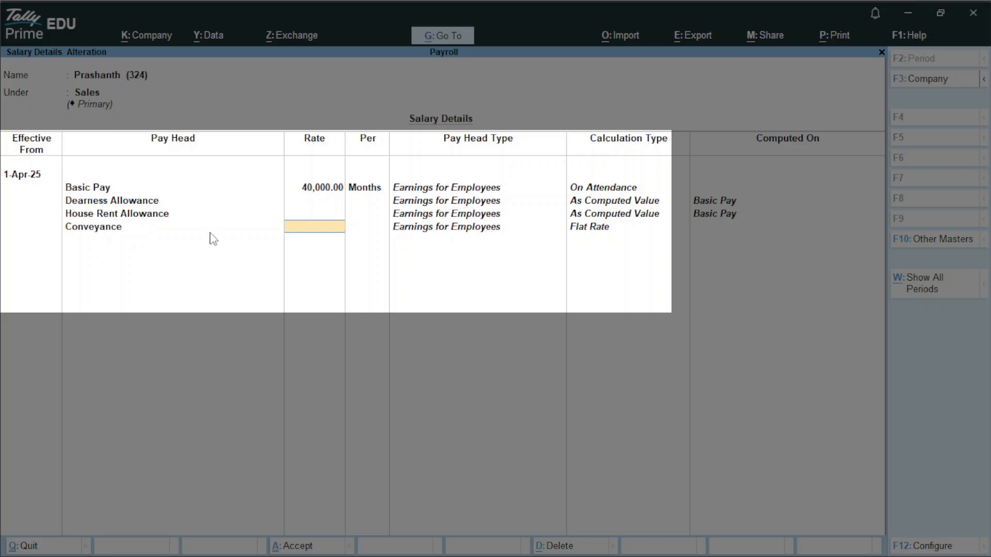
type("1000")
key("Return")
key("Return")
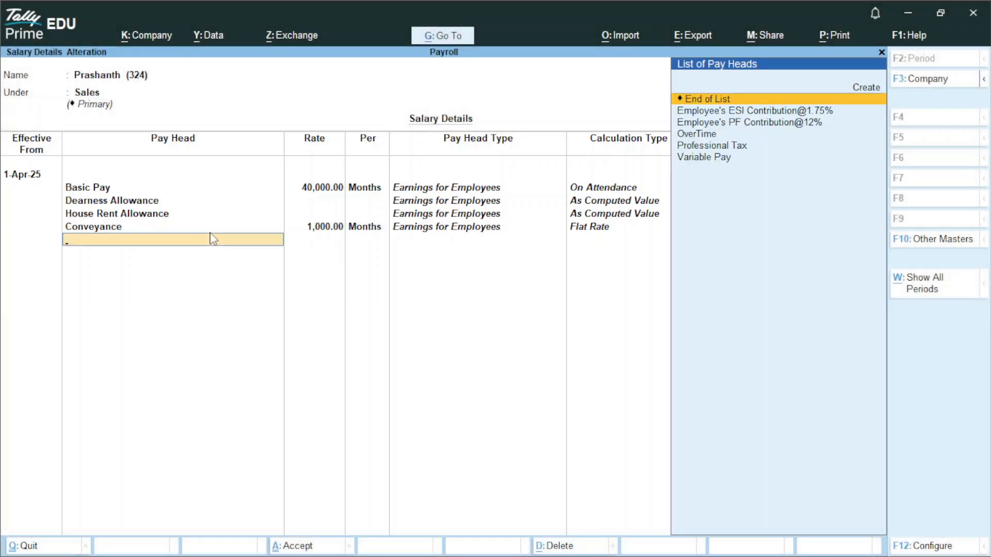
Add the OverTime pay head below Conveyance at a rate of 200 per hour
key("Down")
key("Down")
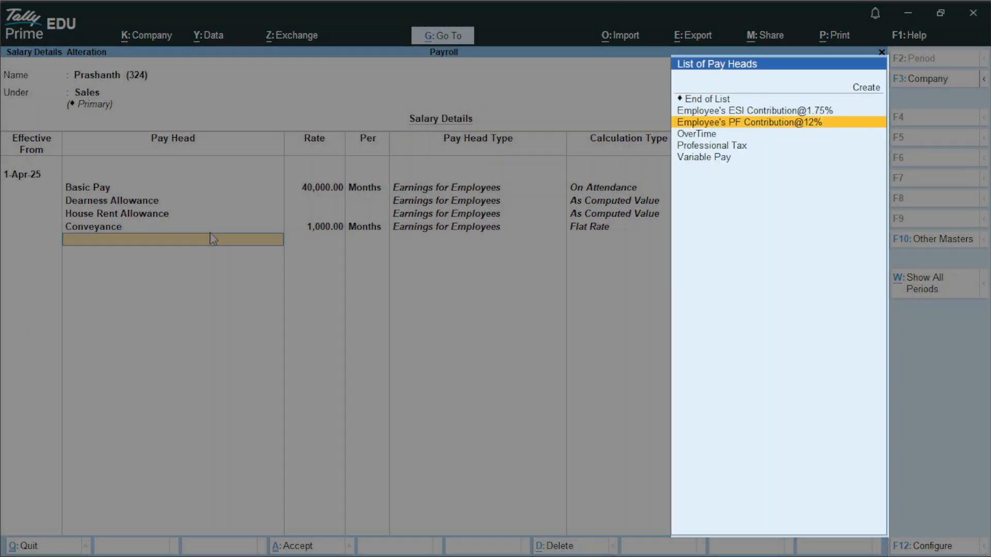
key("Down")
key("Return")
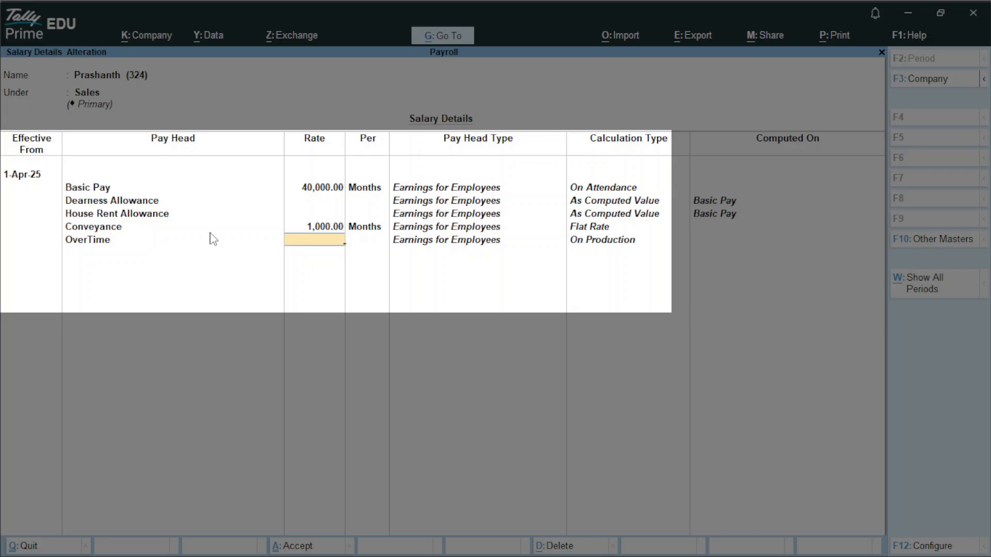
type("200")
key("Return")
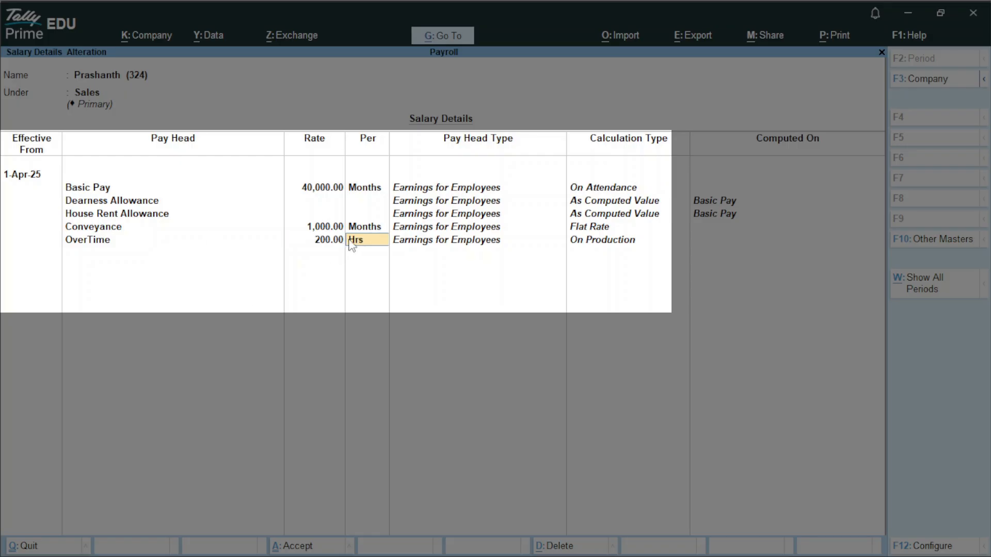
key("Return")
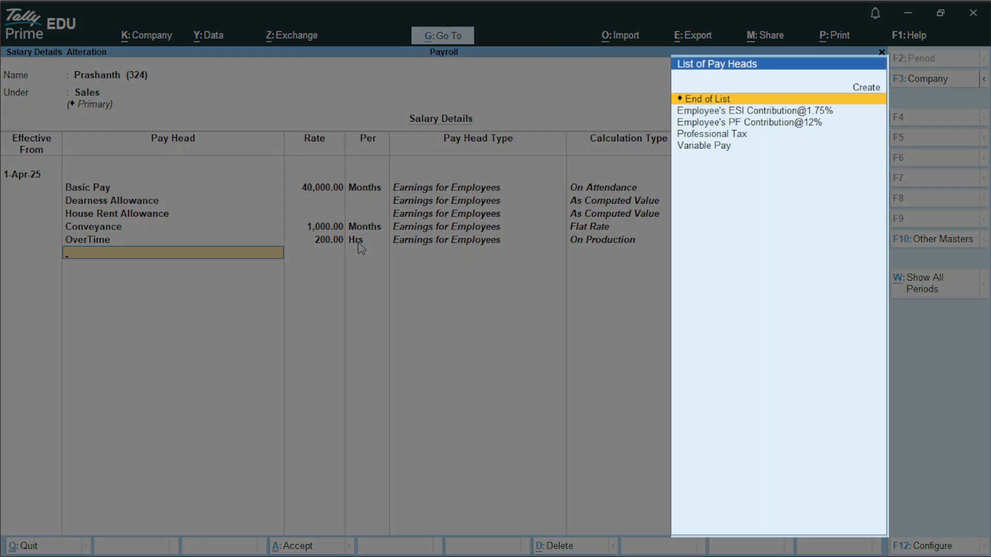
Add the Variable Pay pay head below OverTime in the salary details
key("Down")
key("Down")
key("Down")
key("Down")
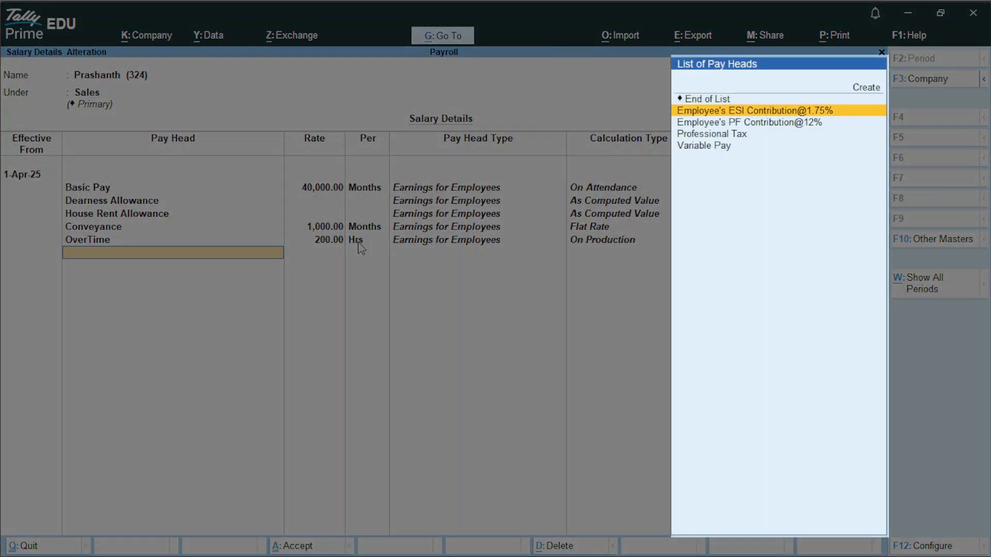
key("Return")
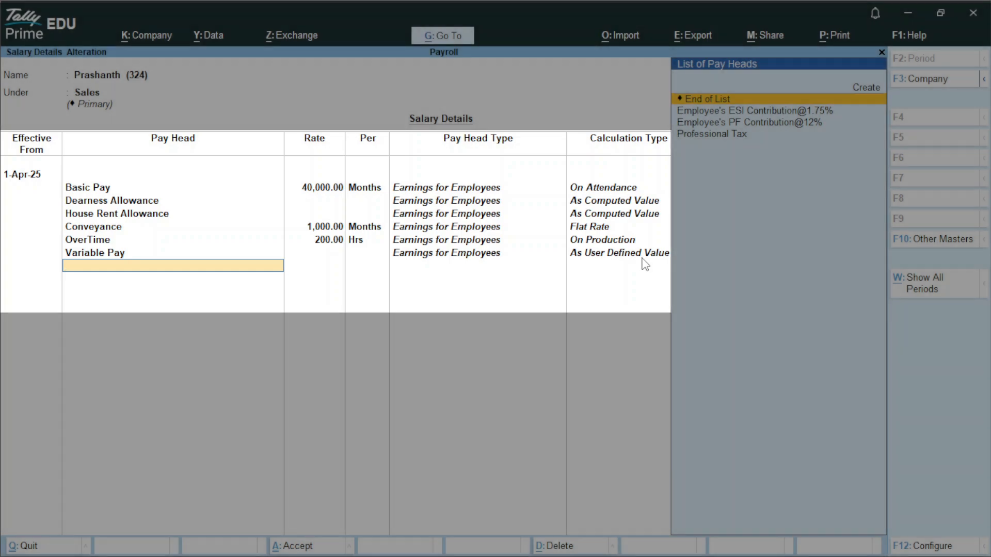
key("Down")
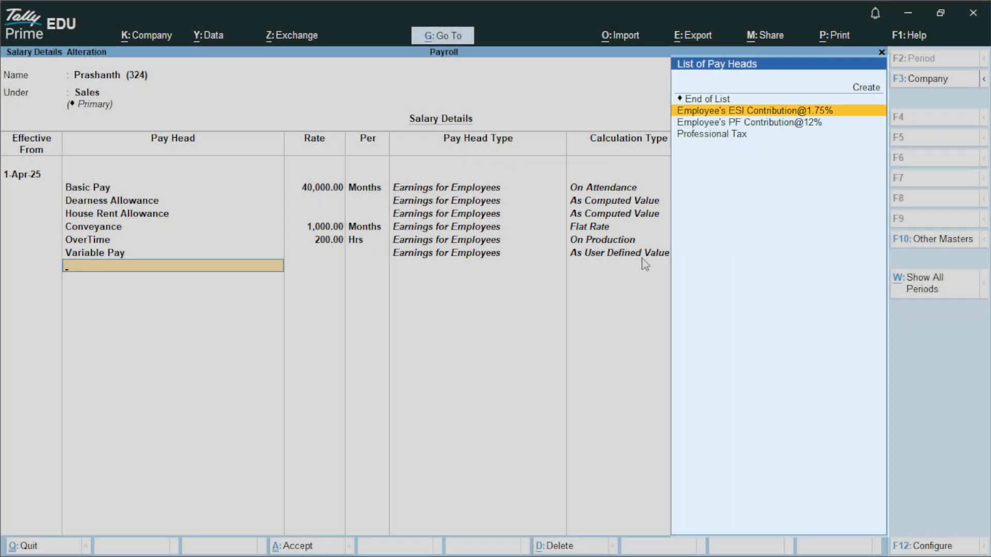
key("Return")
key("Down")
key("Return")
key("Down")
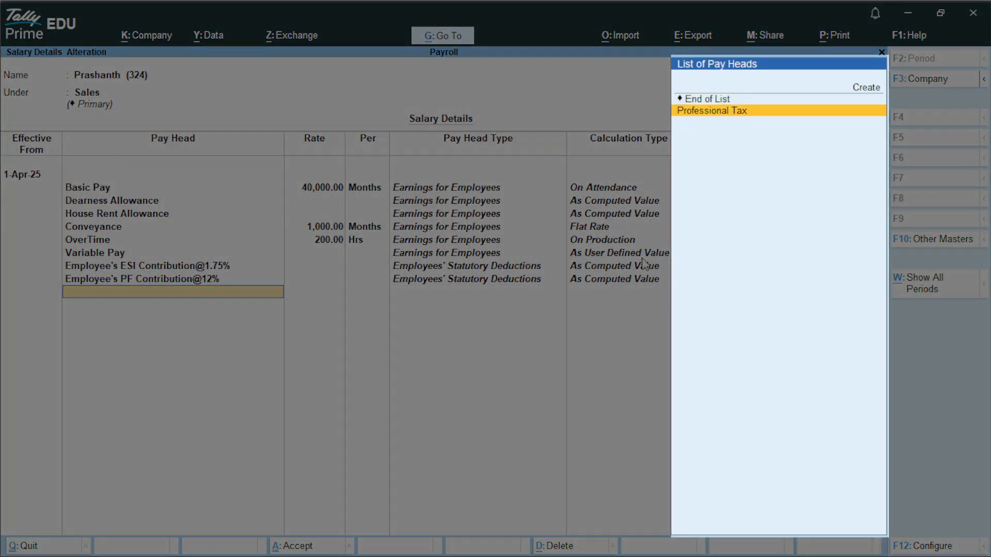
key("Return")
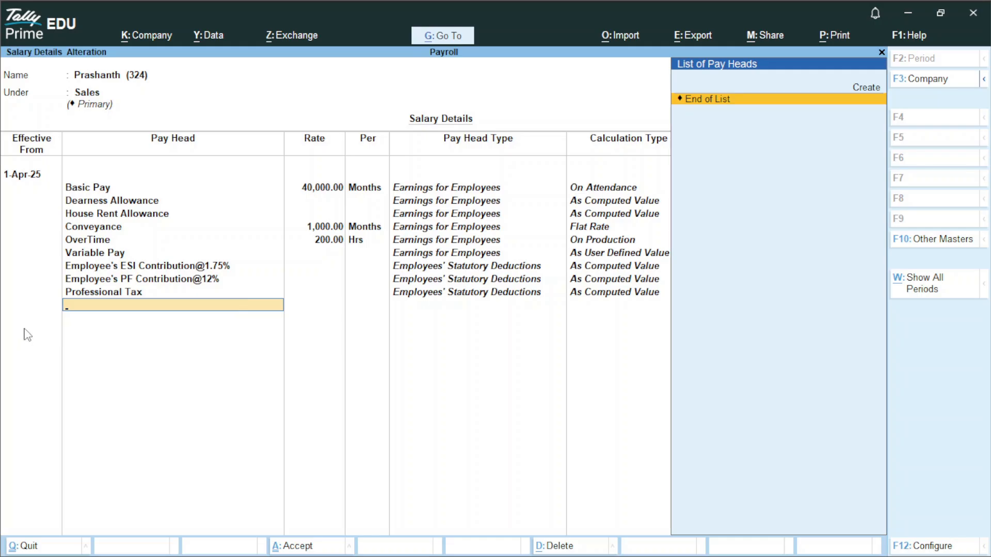
End the pay head list and save the first Sales employee's salary details
key("Return")
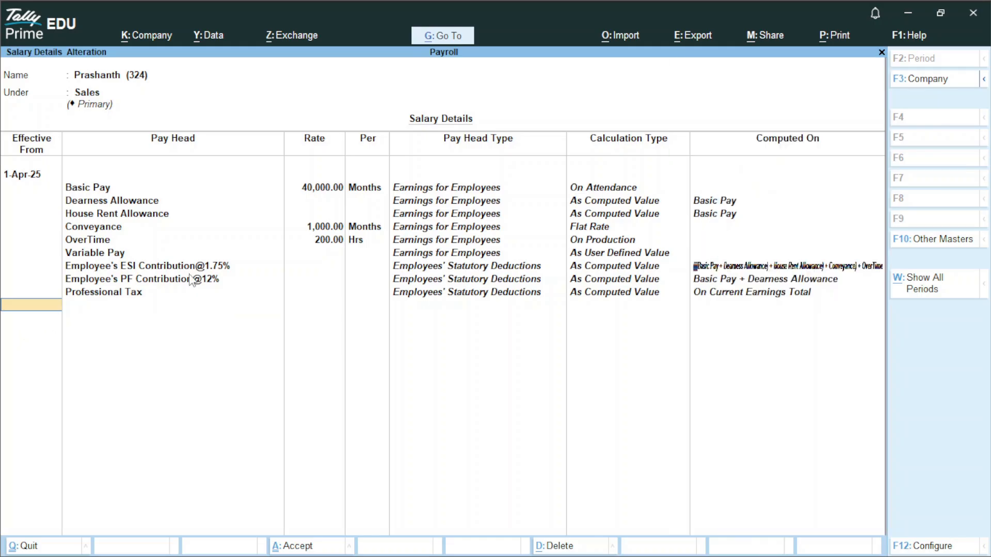
key("Return")
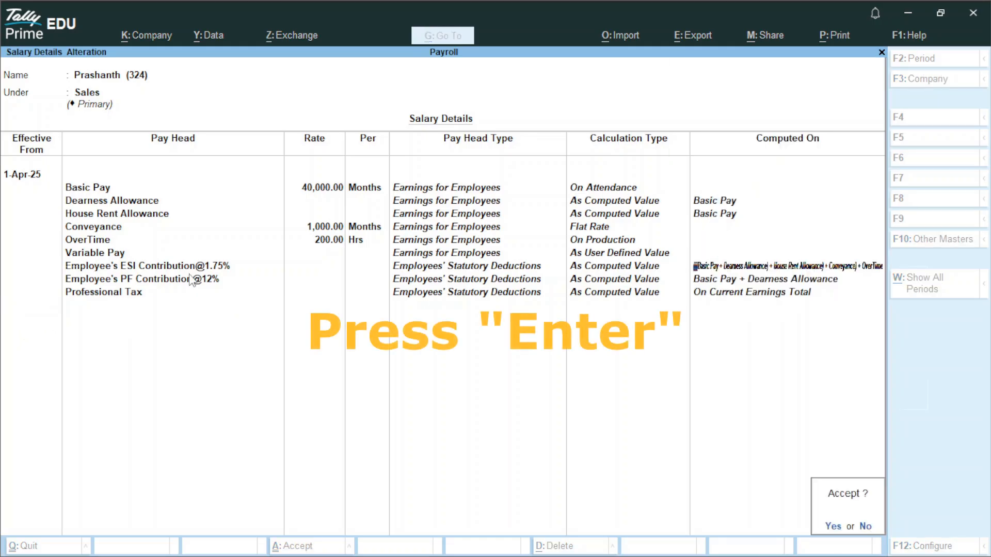
key("Return")
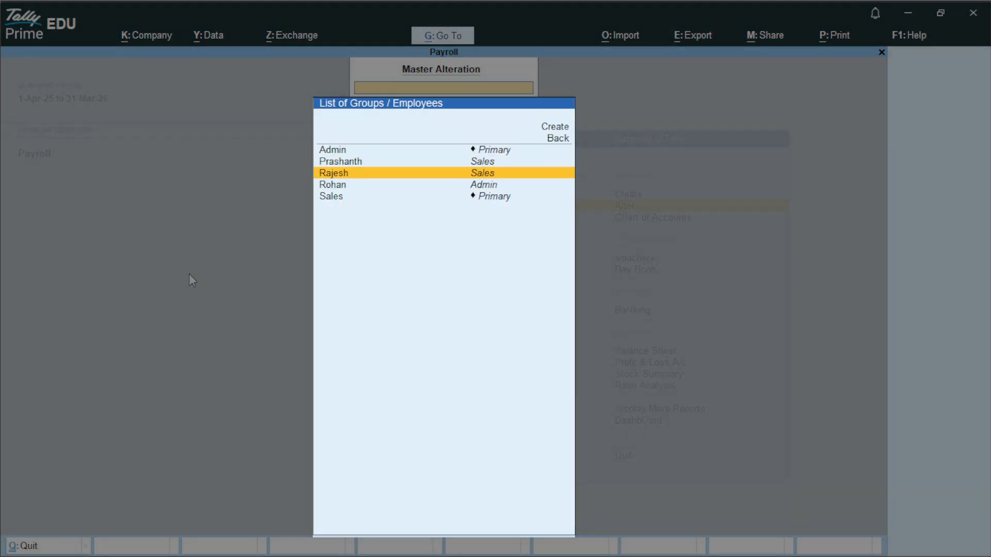
Open the salary details of the second employee under Sales and set the effective date to 1-Apr-25
key("Down")
key("Return")
type("1.4.25")
key("Return")
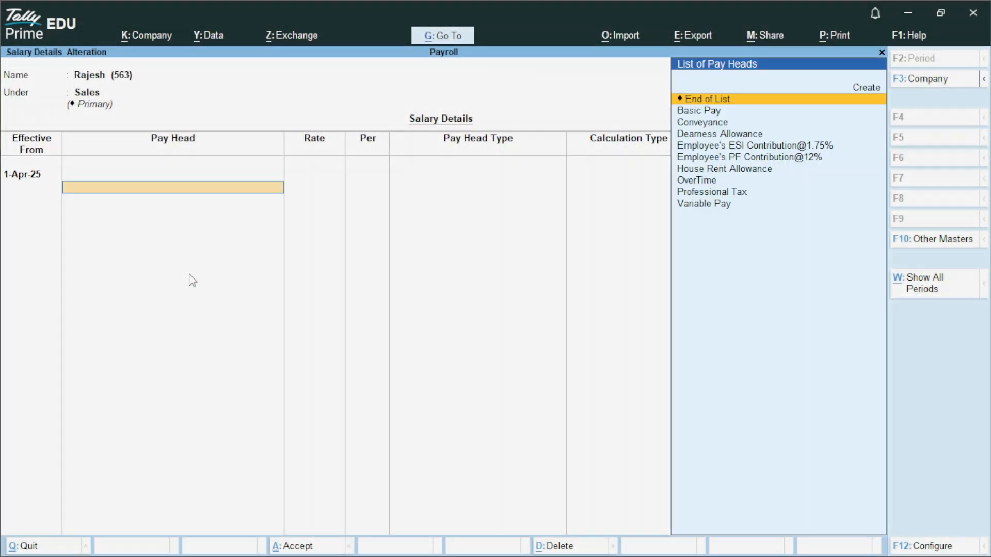
Add Basic Pay to the second Sales employee's salary details at a rate of 35,000 per month
key("Down")
key("Return")
type("35000")
key("Return")
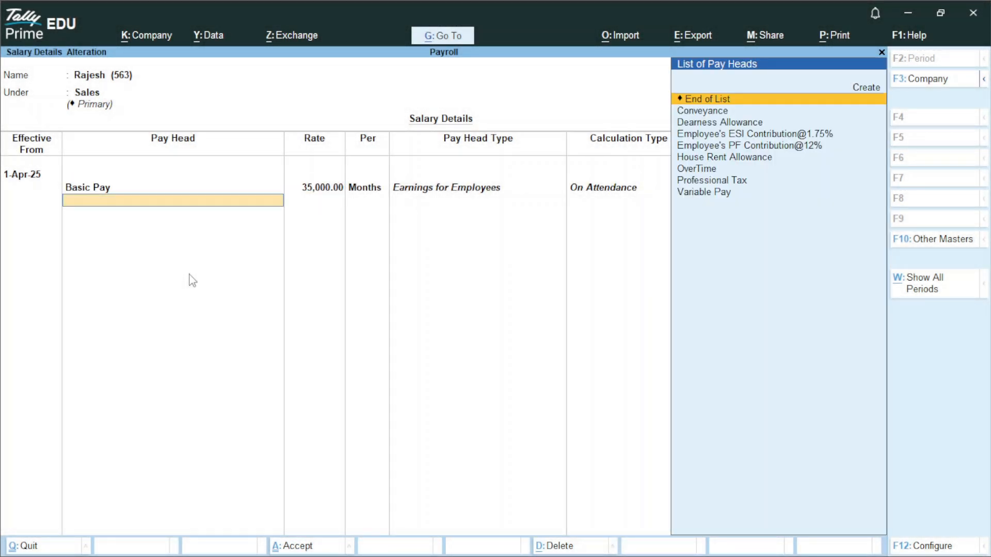
key("Return")
key("BackSpace")
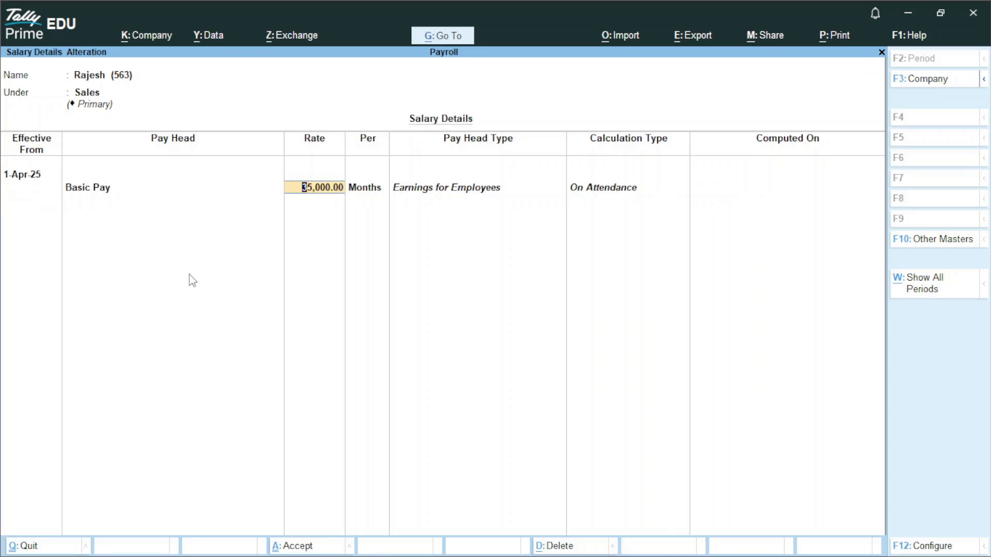
key("Return")
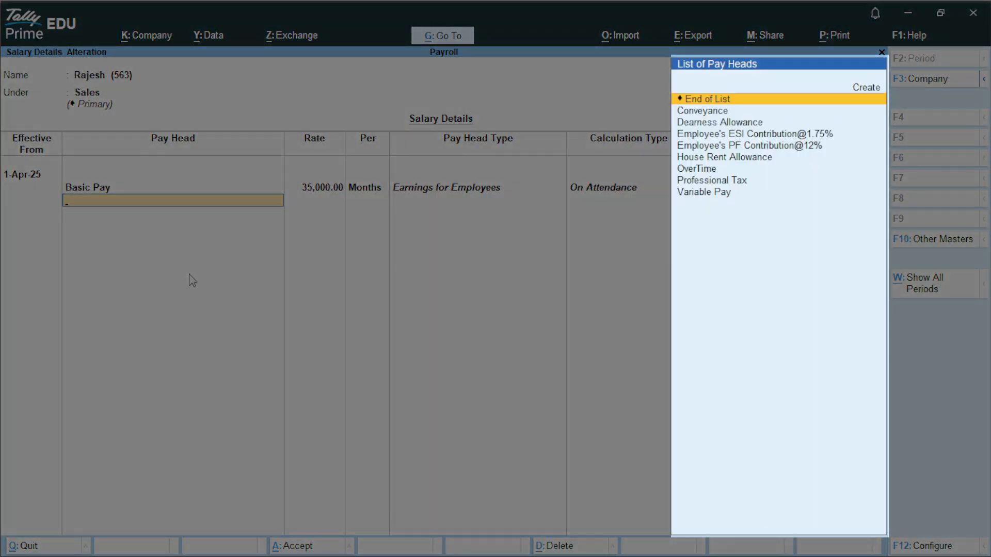
Add the Dearness Allowance and House Rent Allowance pay heads to the second Sales employee's salary details
key("Down")
key("Down")
key("Return")
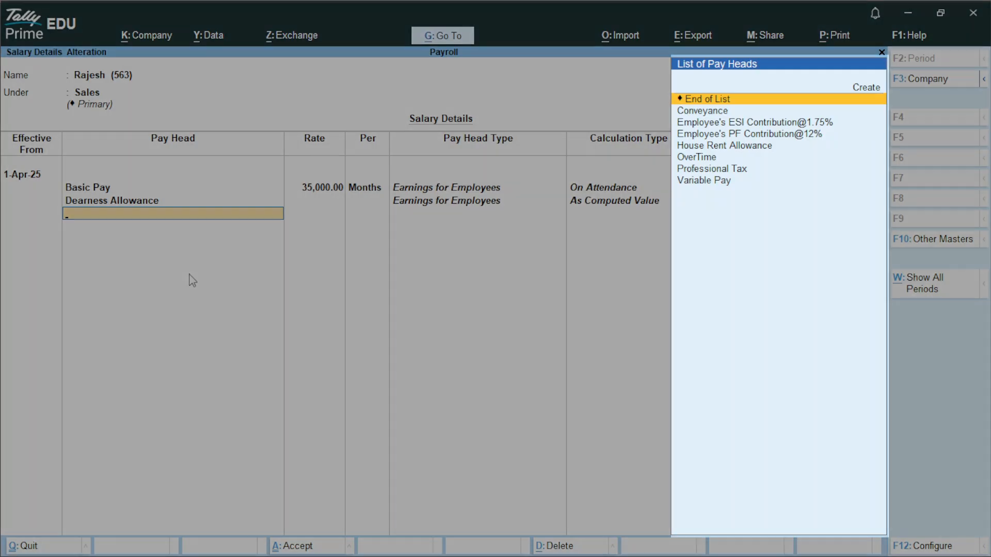
key("Down")
key("Down")
key("Down")
key("Down")
key("Return")
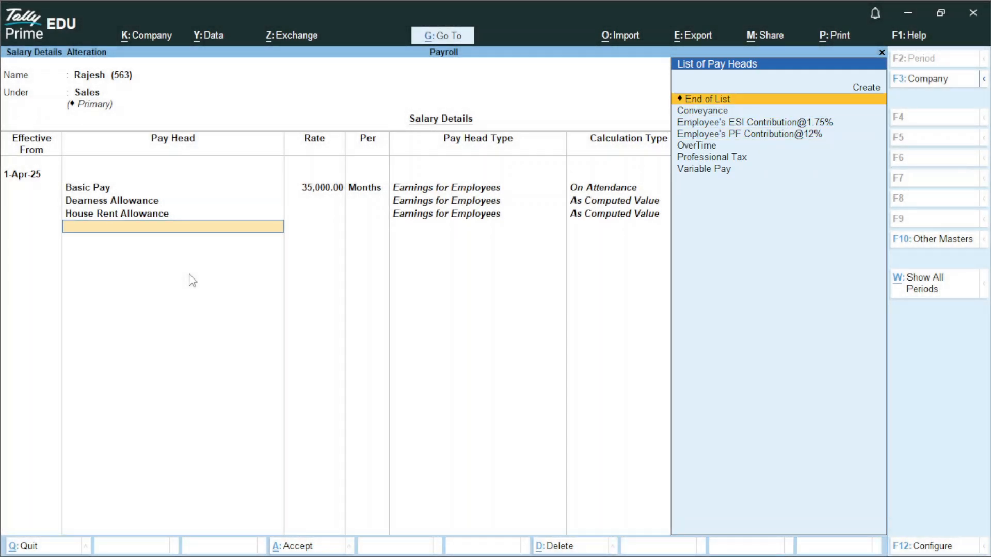
Add Conveyance to the second Sales employee's salary details at a rate of 1,000 per month
key("Return")
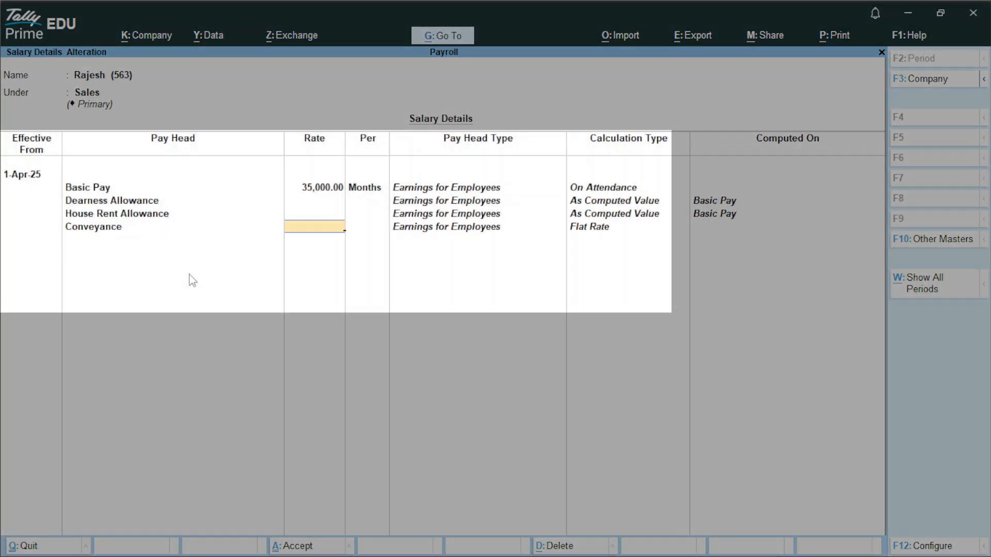
type("1000")
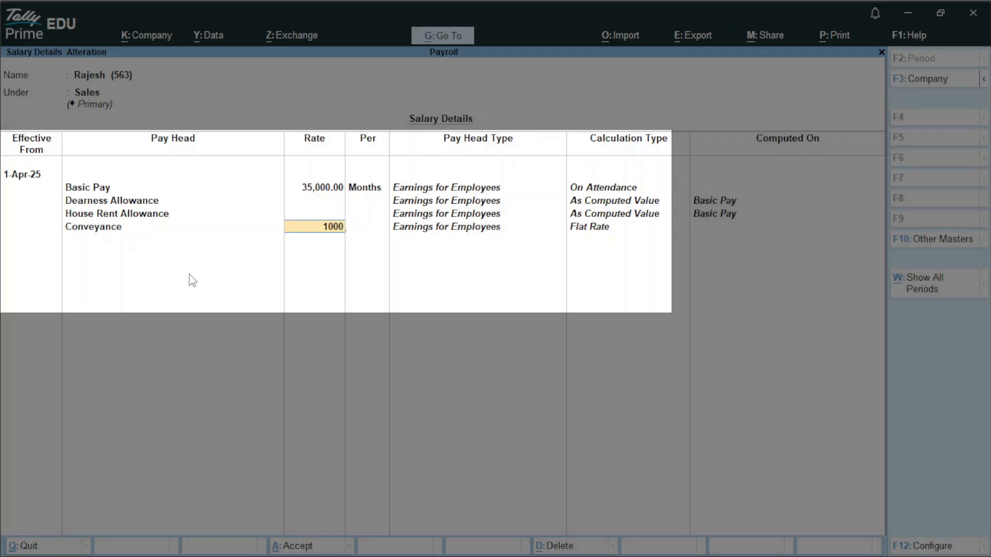
key("Return")
key("Return")
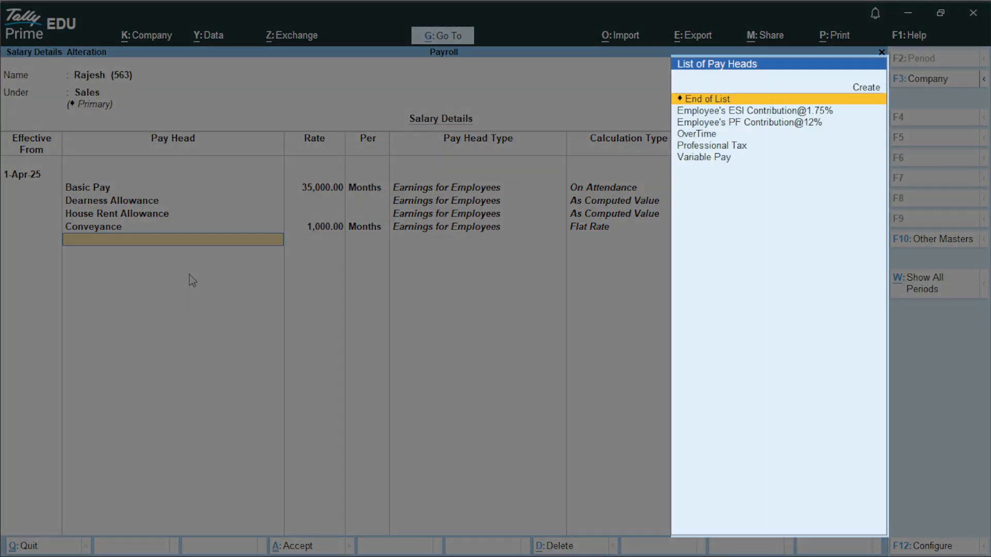
Add OverTime to the second Sales employee's salary details at a rate of 200 per hour
key("Down")
key("Down")
key("Down")
key("Return")
type("200")
key("Return")
key("Return")
Add the Variable Pay and Professional Tax pay heads to the second Sales employee's salary details
key("Down")
key("Down")
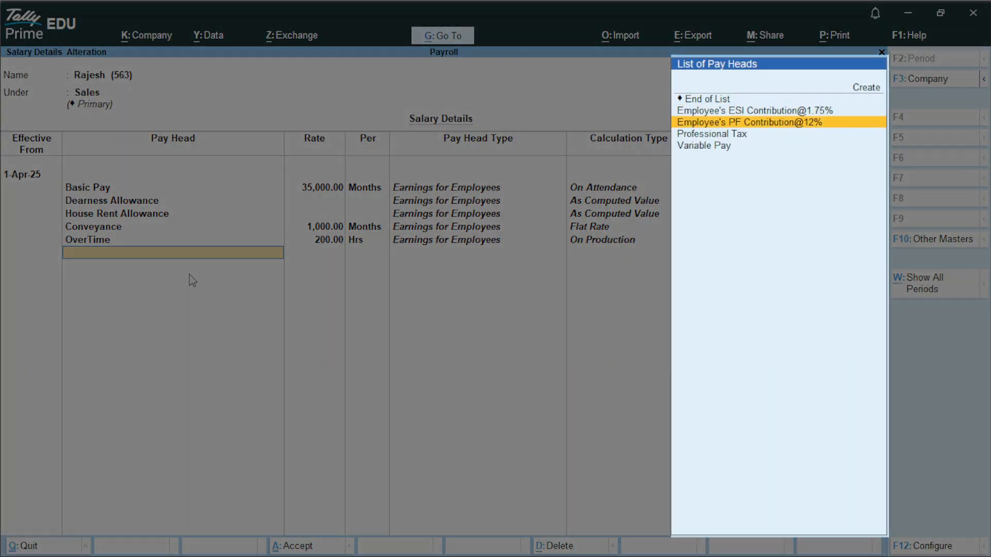
key("Down")
key("Return")
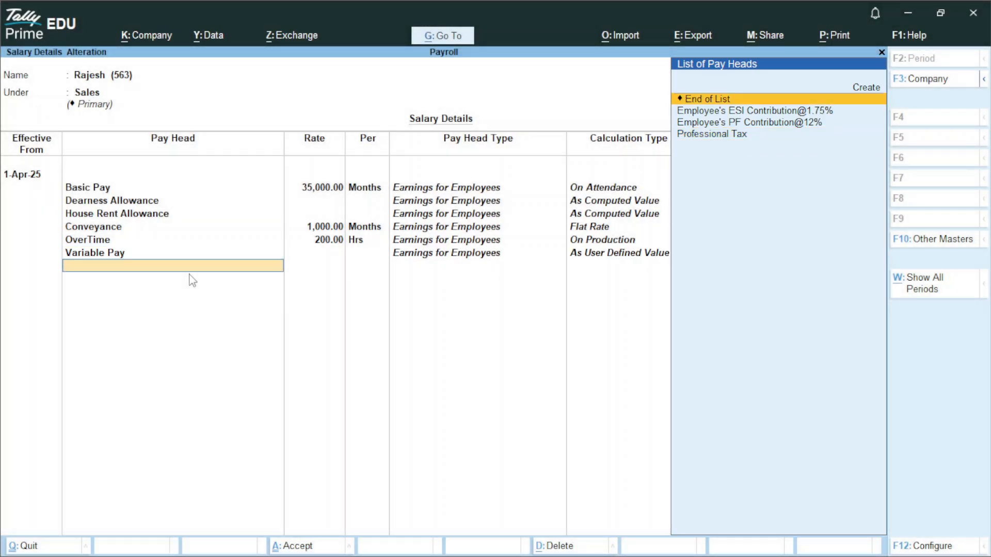
key("Down")
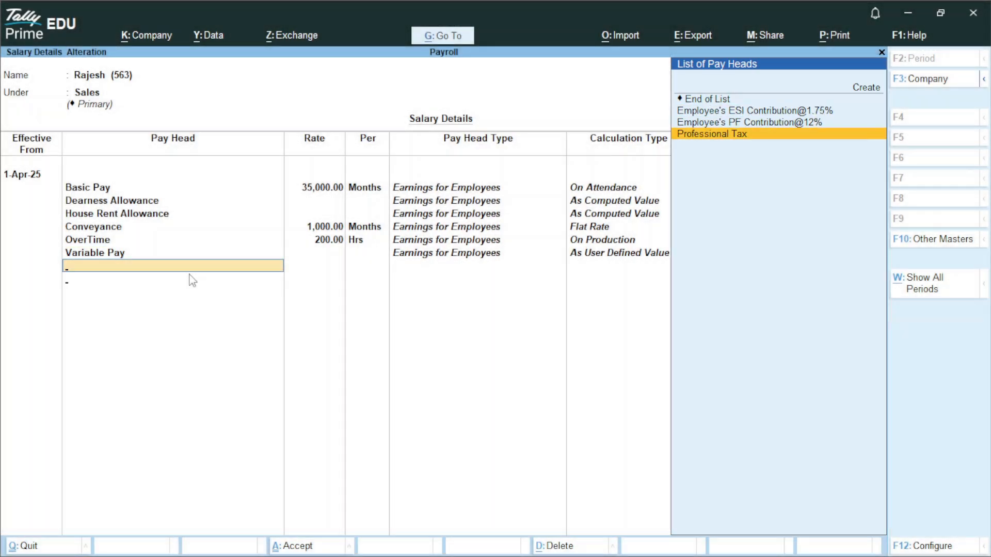
key("Return")
key("Down")
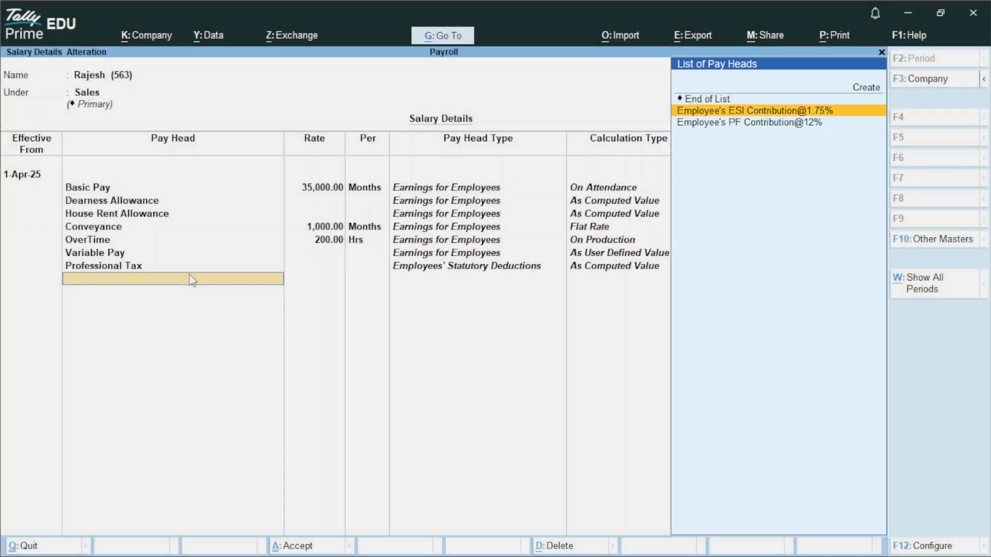
key("Return")
key("Return")
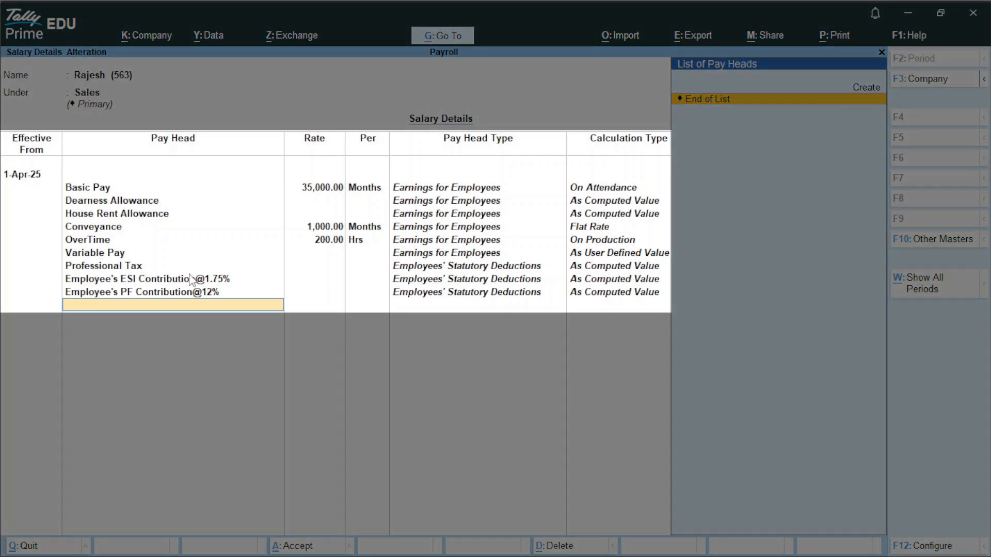
key("Return")
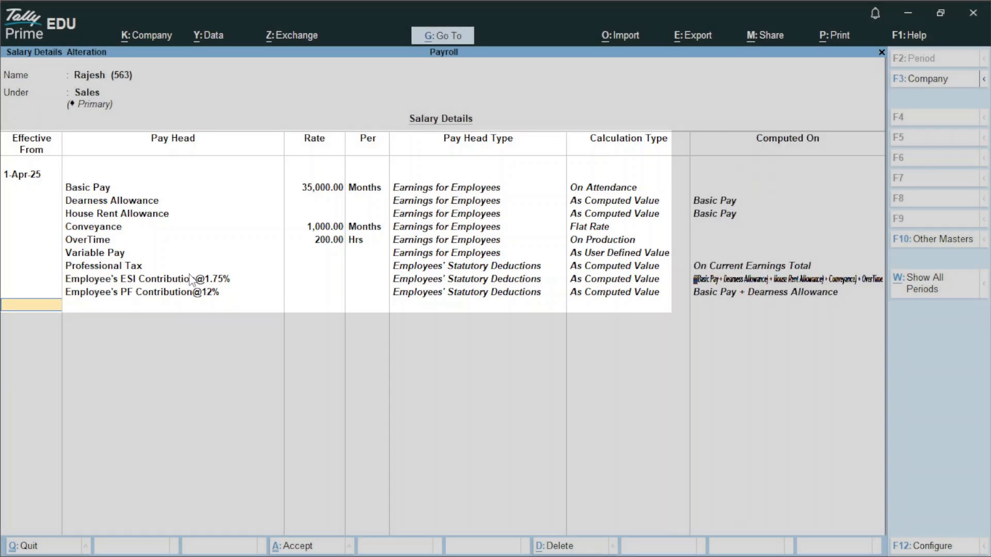
key("Return")
key("Return")
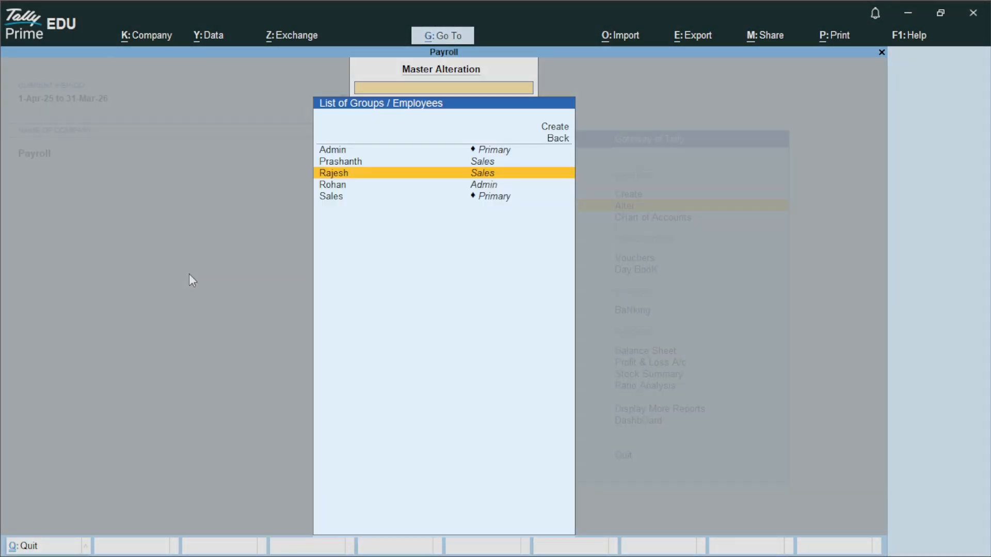
Open the salary details of the employee under Admin and set the effective date to 1-Apr-25
key("Down")
key("Return")
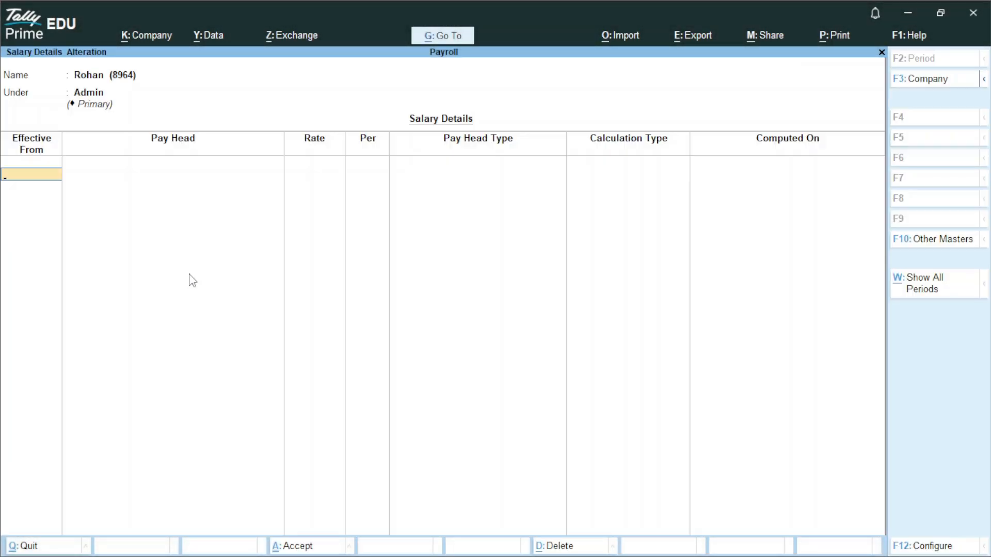
type("1.4.25")
key("Return")
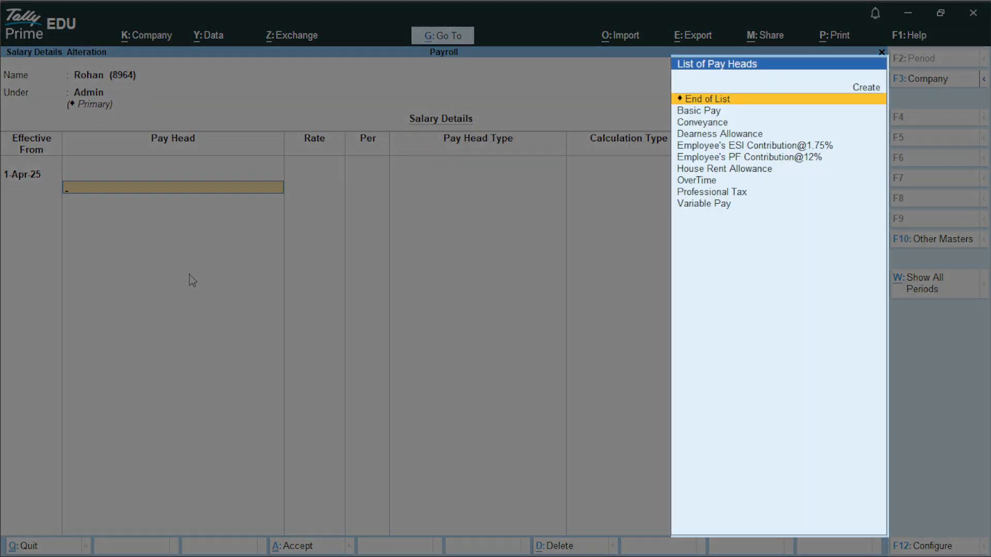
Add Basic Pay to the Admin employee's salary details at a rate of 20,000 per month
key("Down")
key("Return")
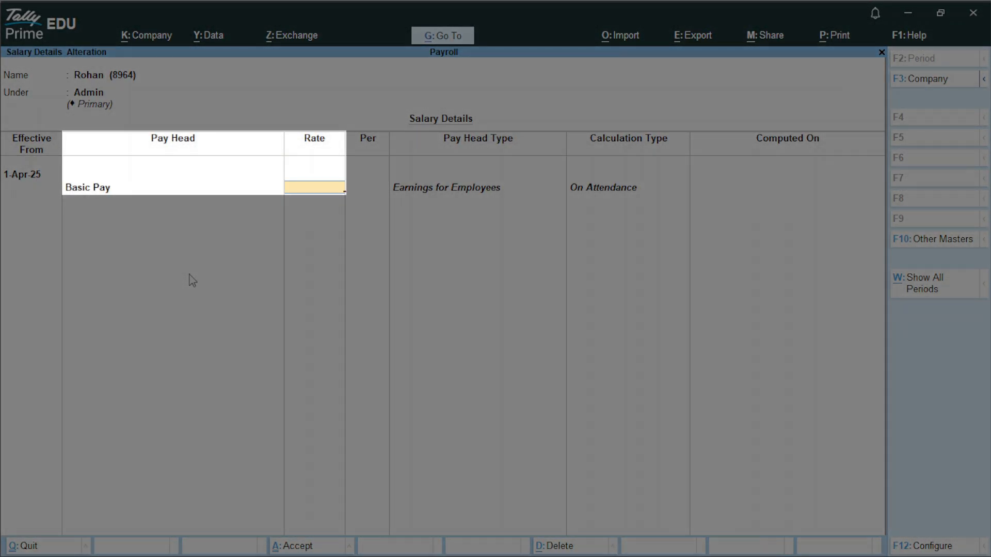
type("20000")
key("Return")
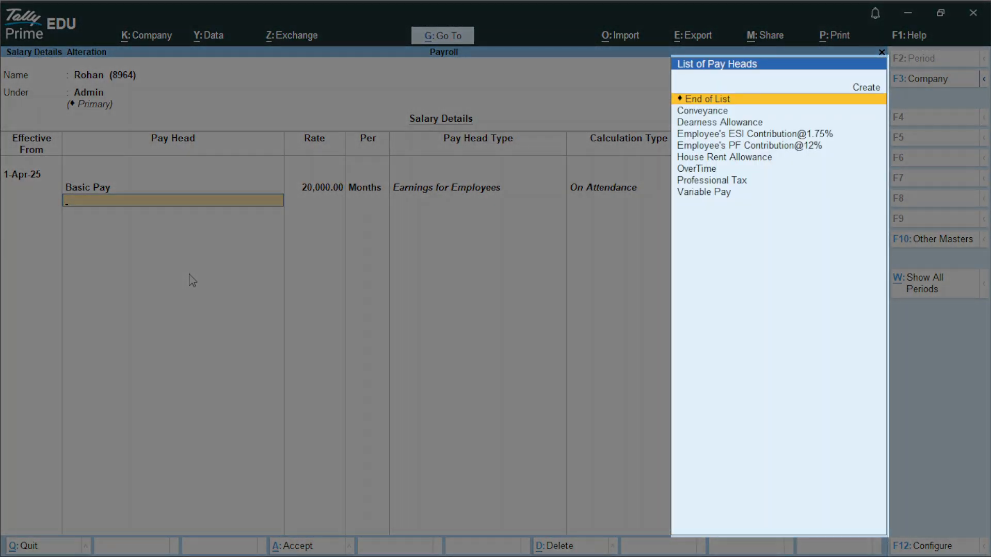
Add the Dearness Allowance and House Rent Allowance pay heads to the Admin employee's salary details
key("Down")
key("Down")
key("Return")
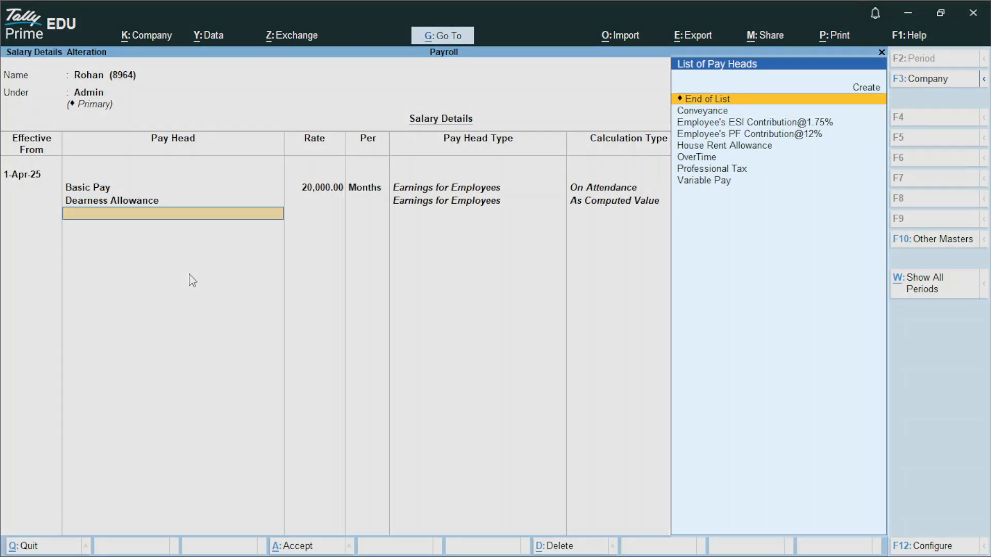
key("Down")
key("Down")
key("Down")
key("Down")
key("Return")
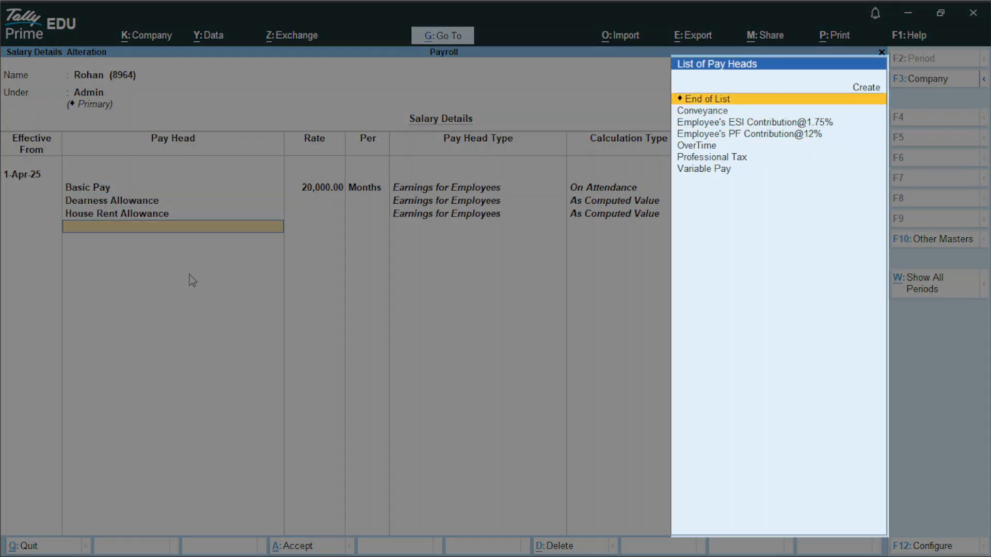
Add Conveyance to the Admin employee's salary details at a rate of 1,000 per month
key("Down")
key("Return")
type("1000")
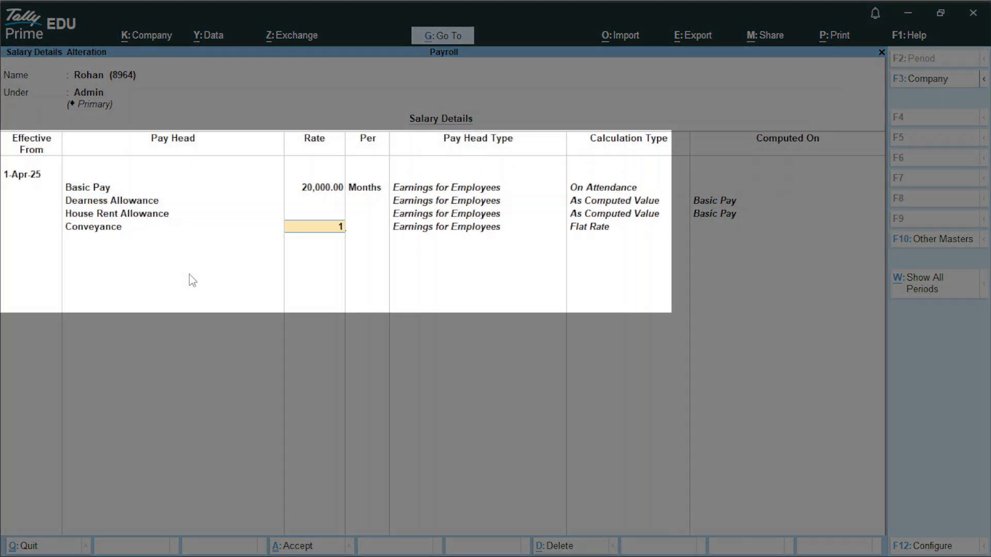
key("Return")
key("Return")
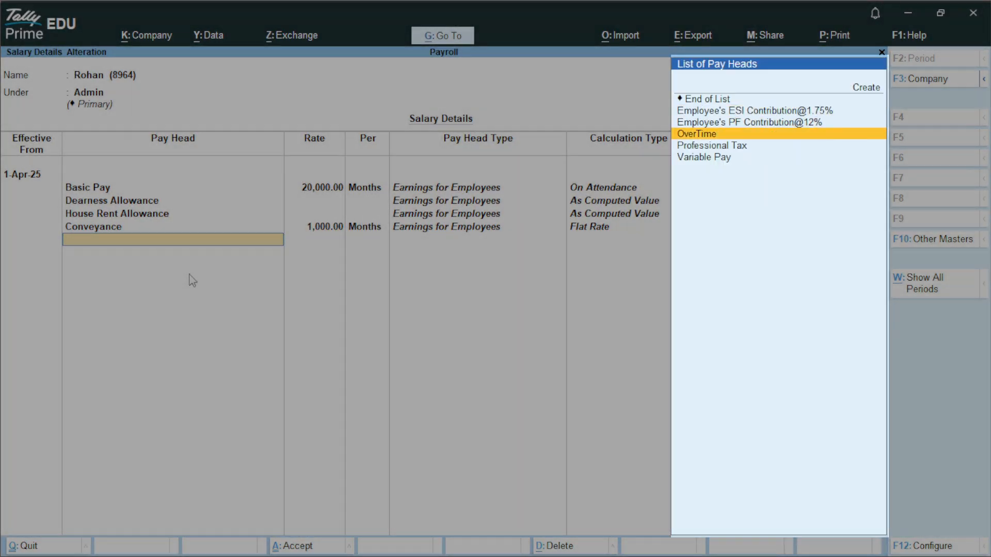
Add OverTime to the Admin employee's salary details at a rate of 200 per hour
key("Return")
type("20")
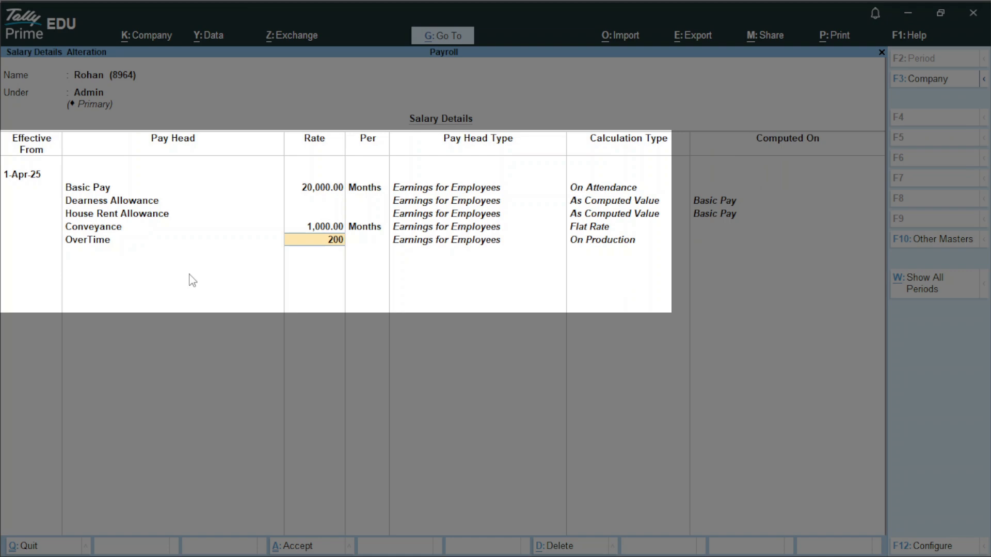
type("00")
key("Return")
key("Return")
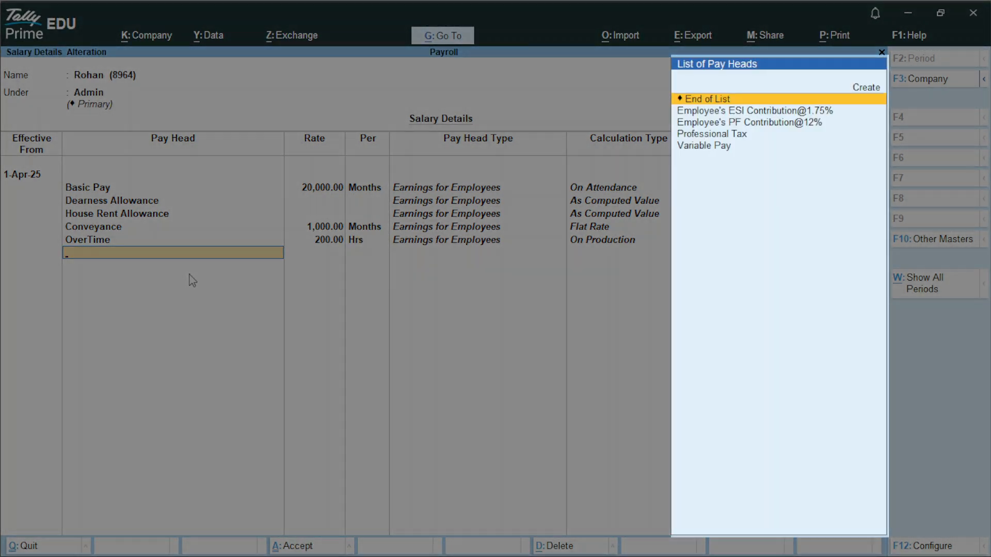
Add the Variable Pay and Professional Tax pay heads to the Admin employee's salary details
key("Down")
key("Down")
key("Down")
key("Down")
key("Return")
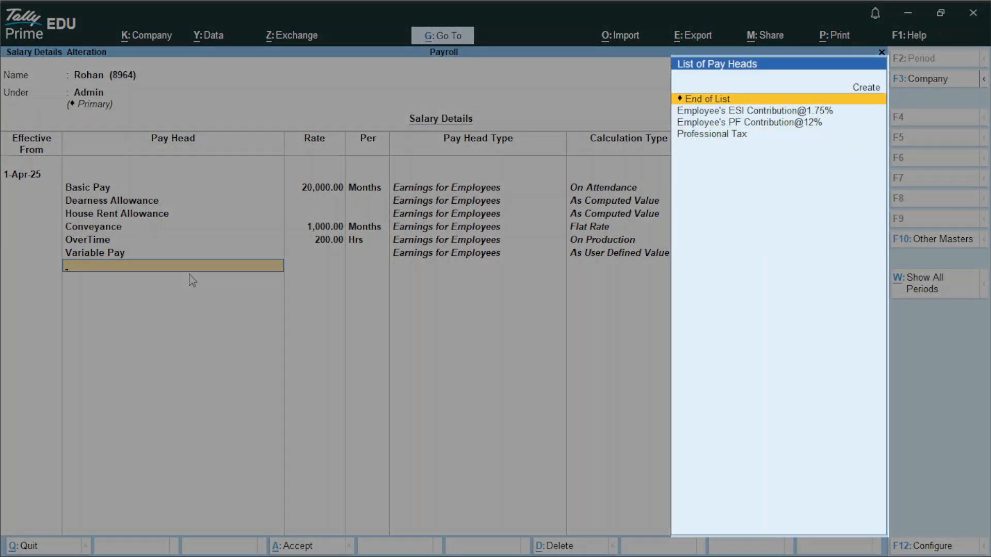
key("Down")
key("Down")
key("Down")
key("Return")
key("Down")
key("Return")
key("Down")
key("Return")
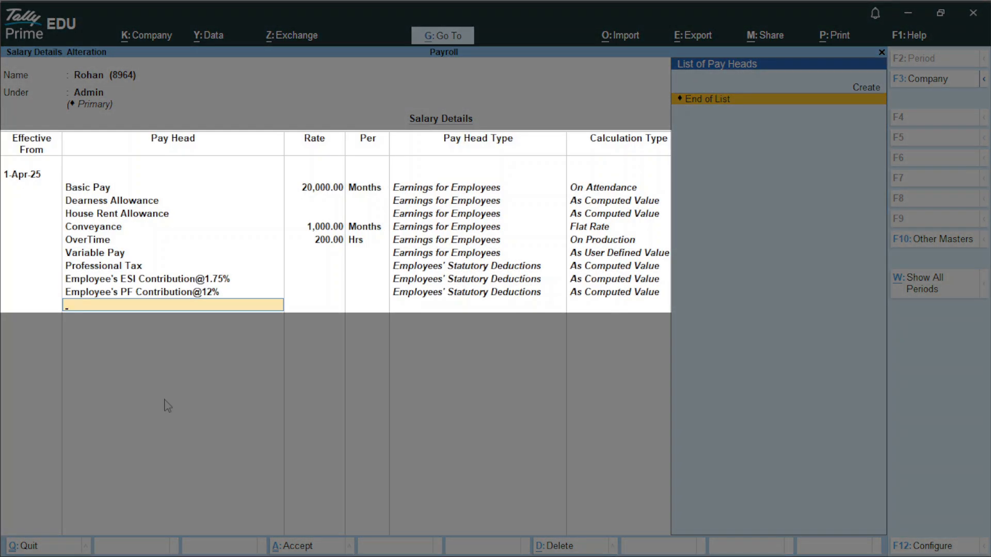
key("Return")
key("Return")
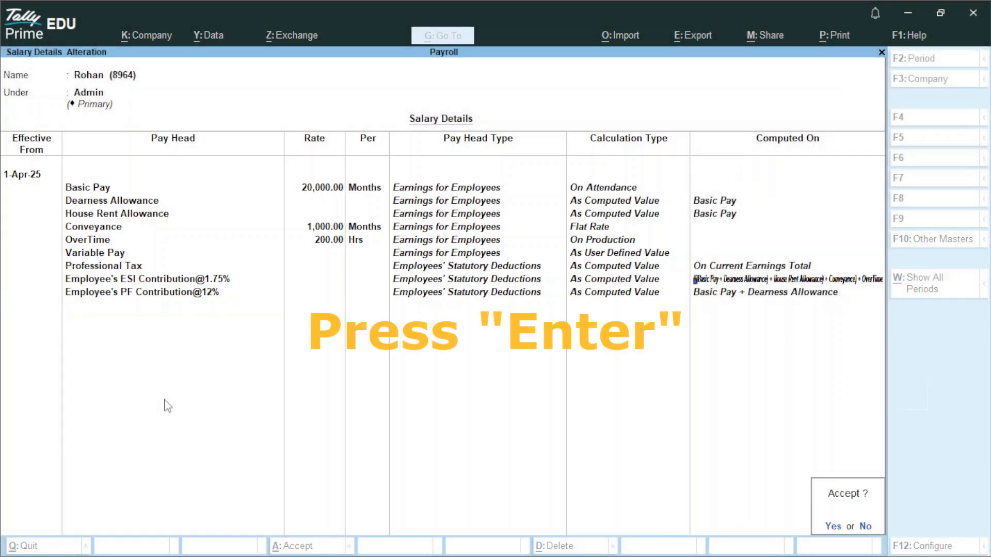
key("Return")
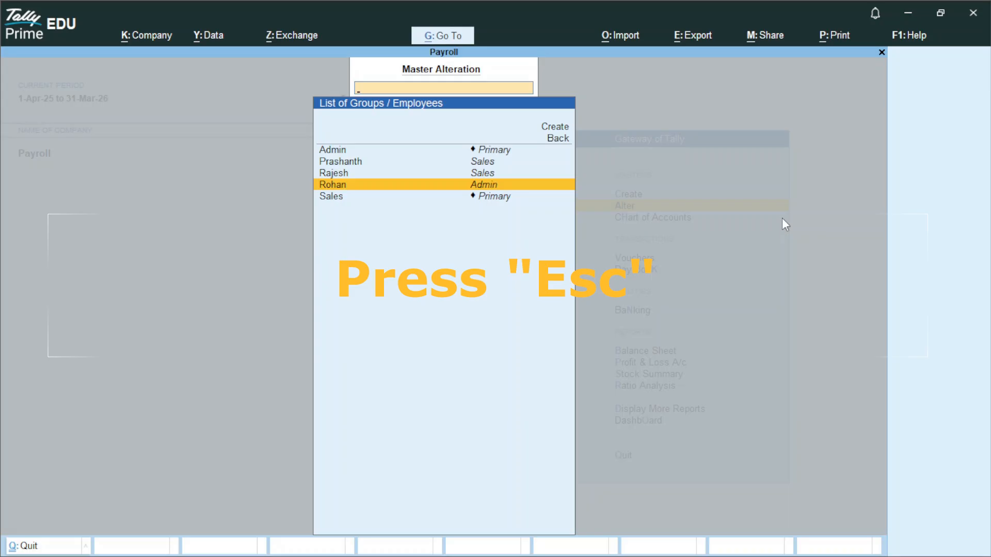
Leave the master alteration and open voucher creation from the Gateway of Tally
key("Escape")
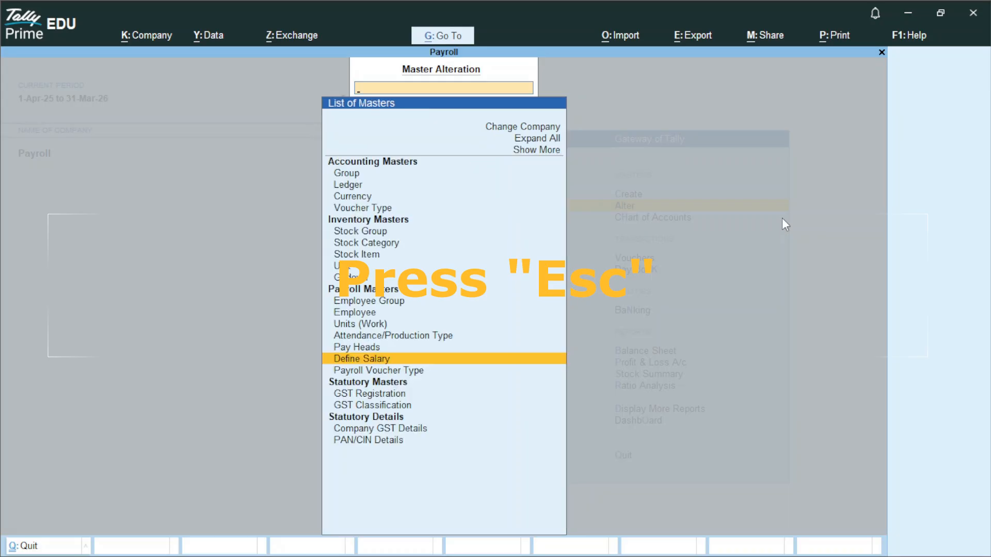
key("Escape")
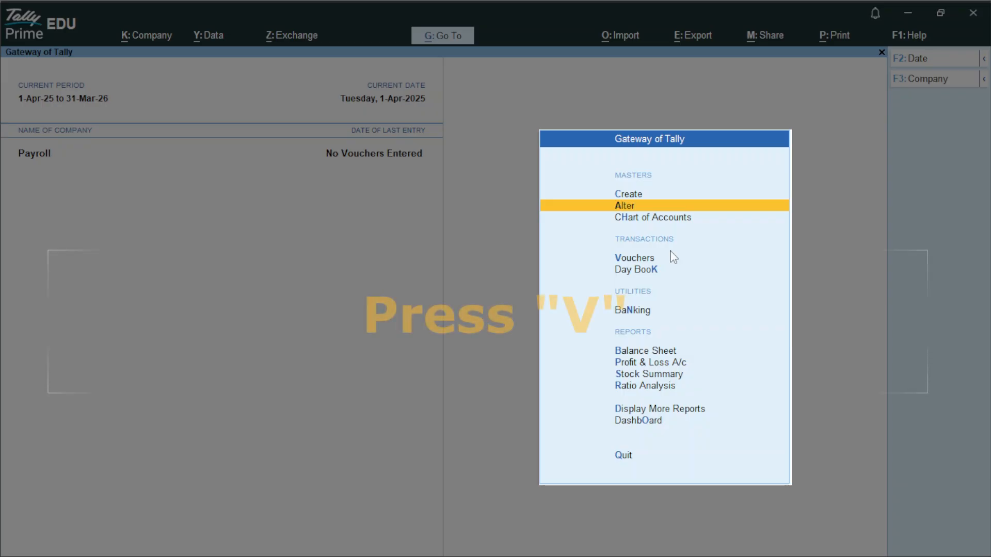
key("Down")
key("Down")
key("Down")
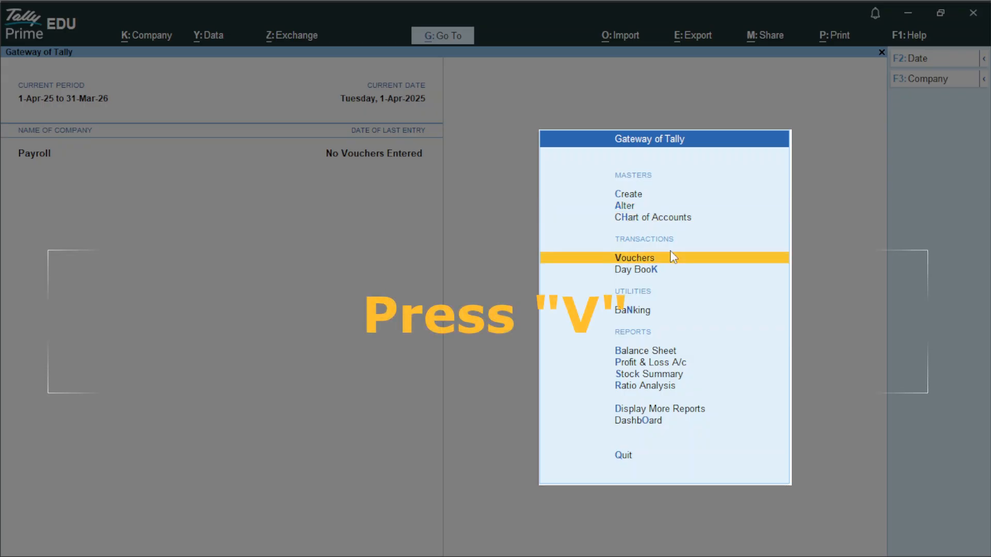
key("Up")
left_click(670, 251)
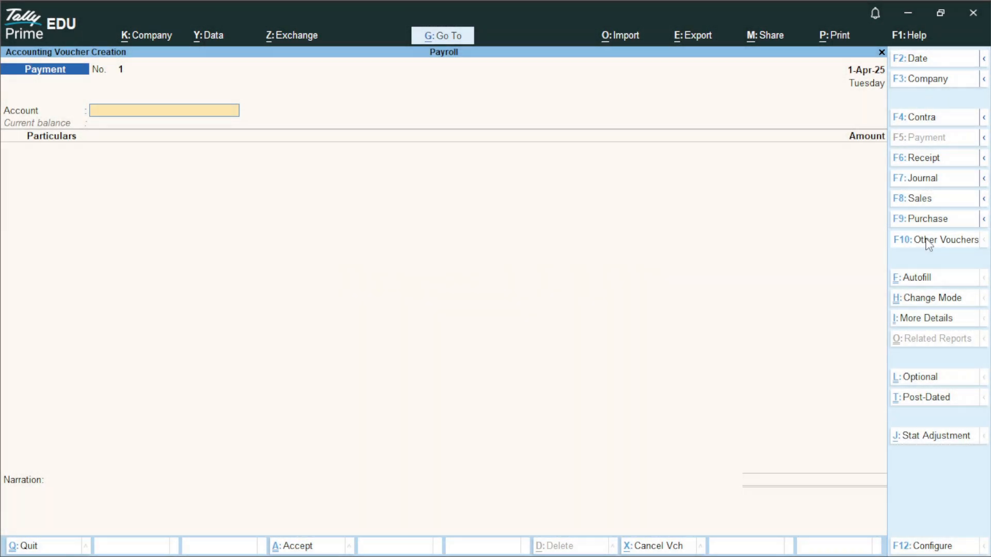
Change the voucher type from Payment to the Attendance payroll voucher
left_click(929, 242)
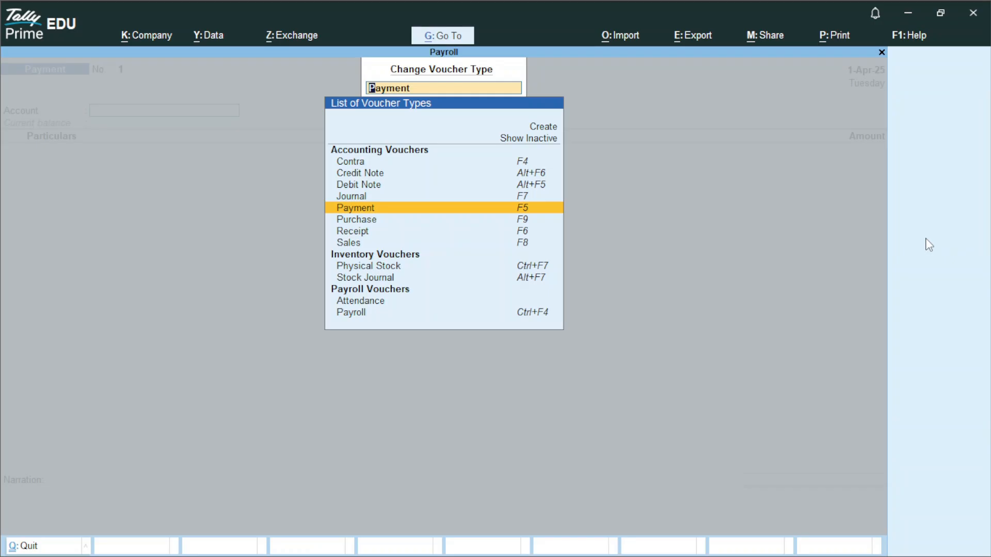
key("Down")
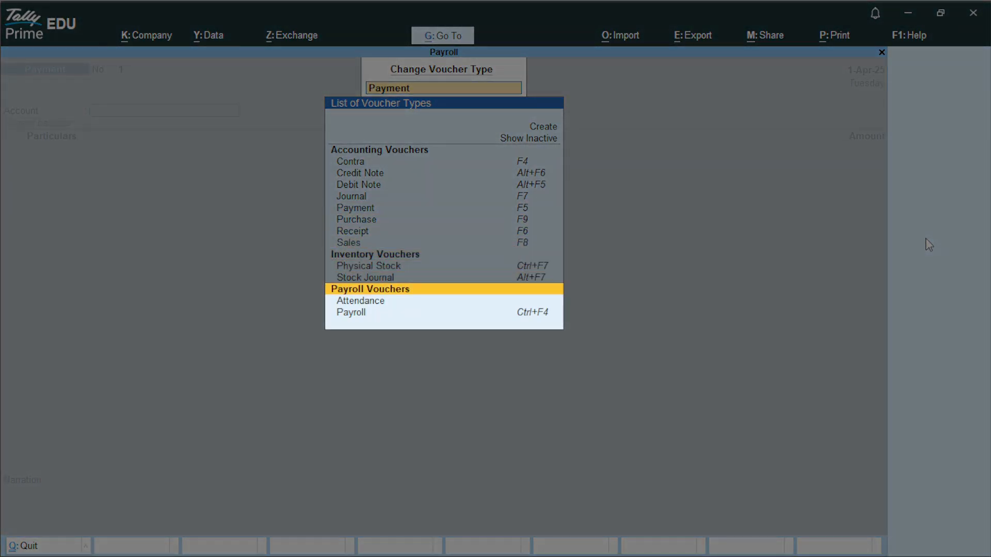
key("Down")
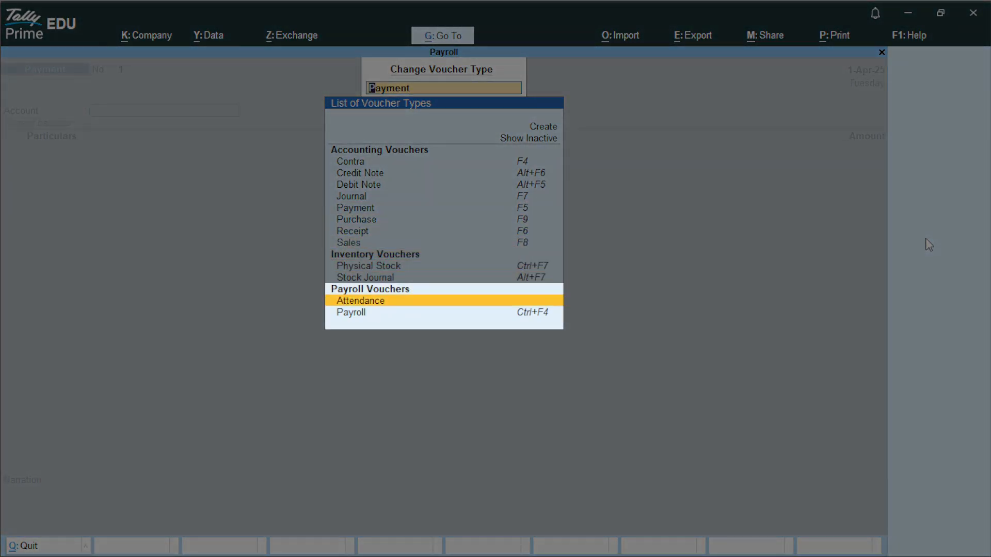
key("Return")
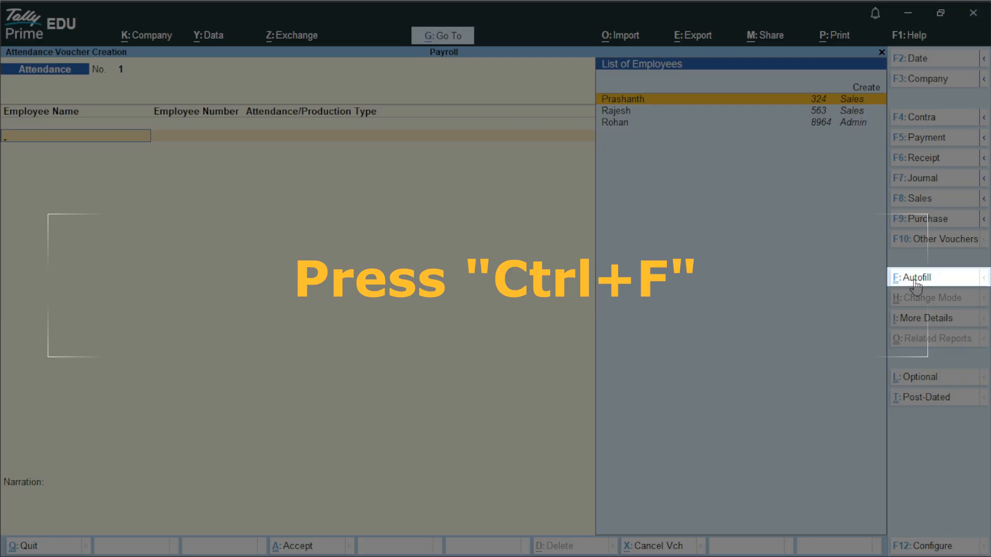
Start an Attendance Autofill for the voucher and set the voucher date to 31-5-2025
key("ctrl+f")
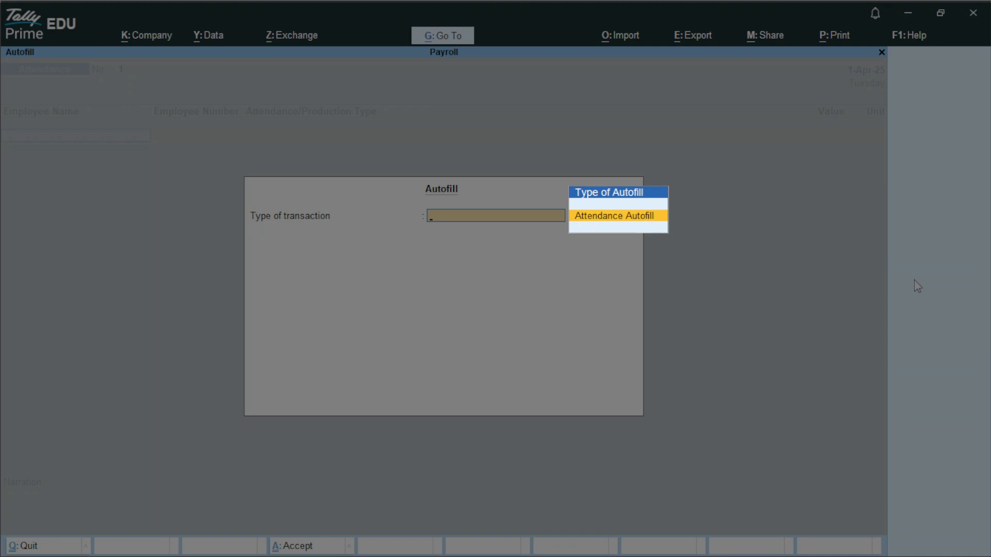
key("Return")
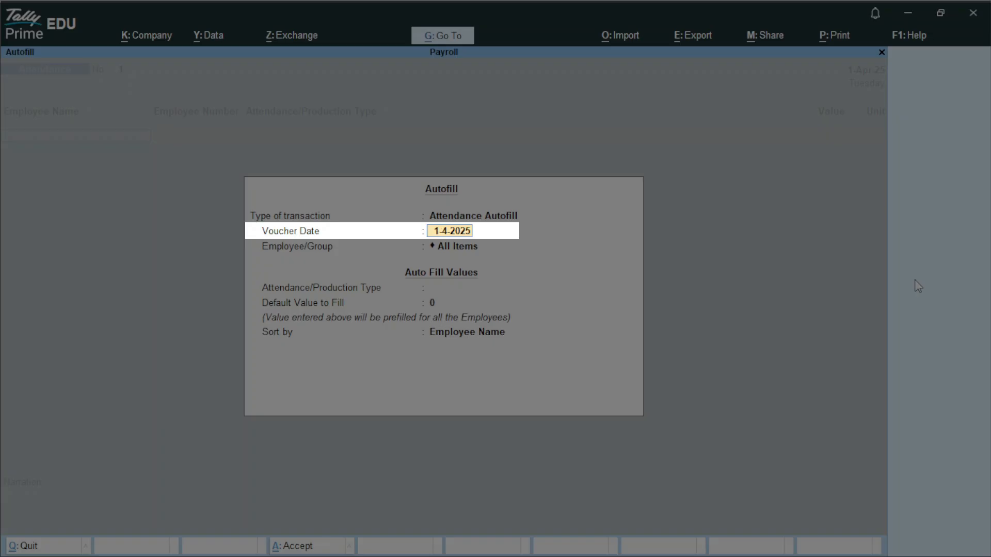
type("31.525")
key("BackSpace")
key("BackSpace")
type(".25")
key("Return")
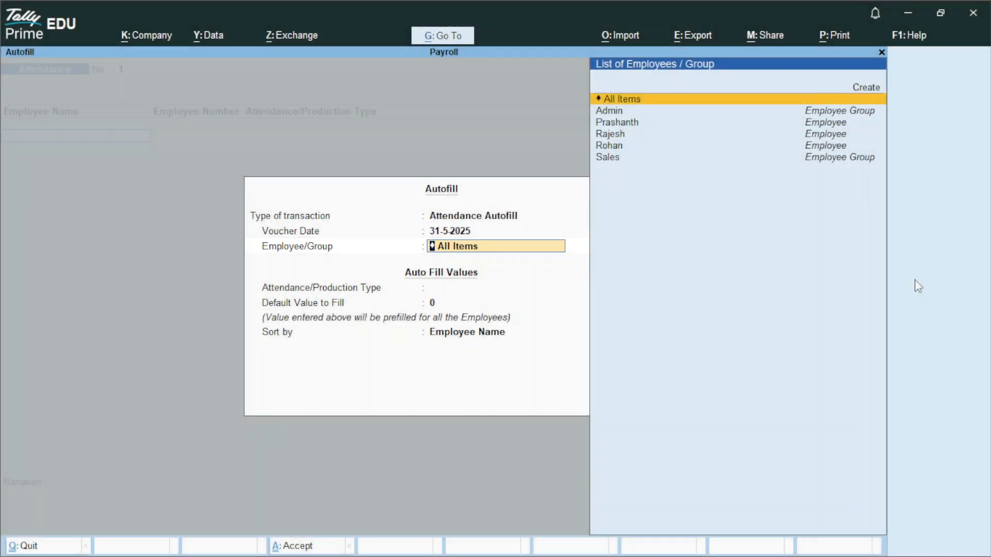
Apply the autofill to All Items and set the attendance type to Present
key("Return")
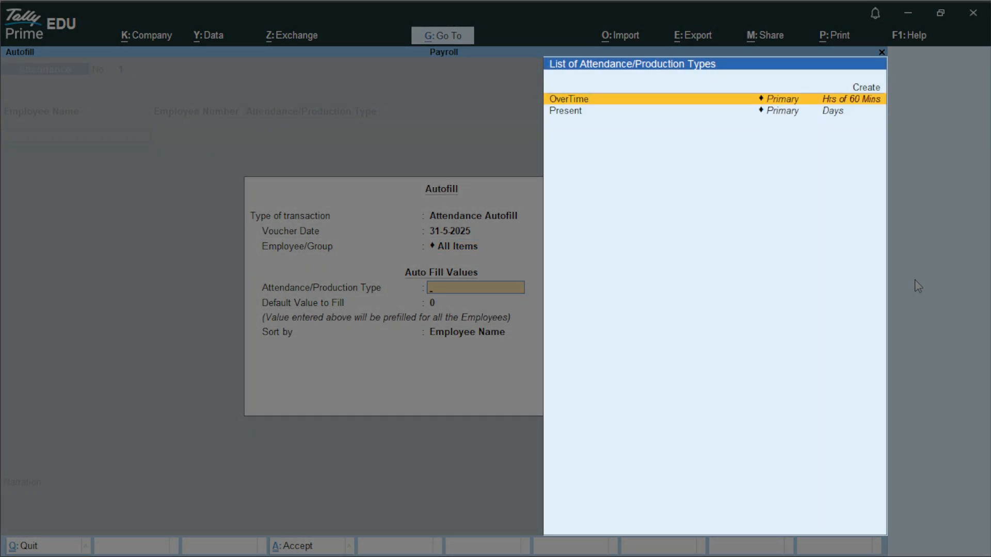
key("Down")
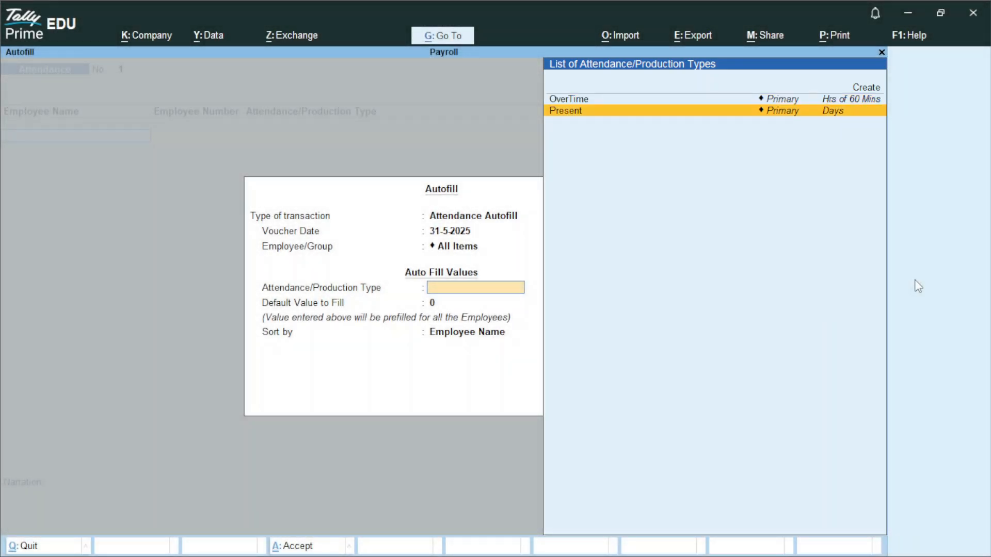
key("Return")
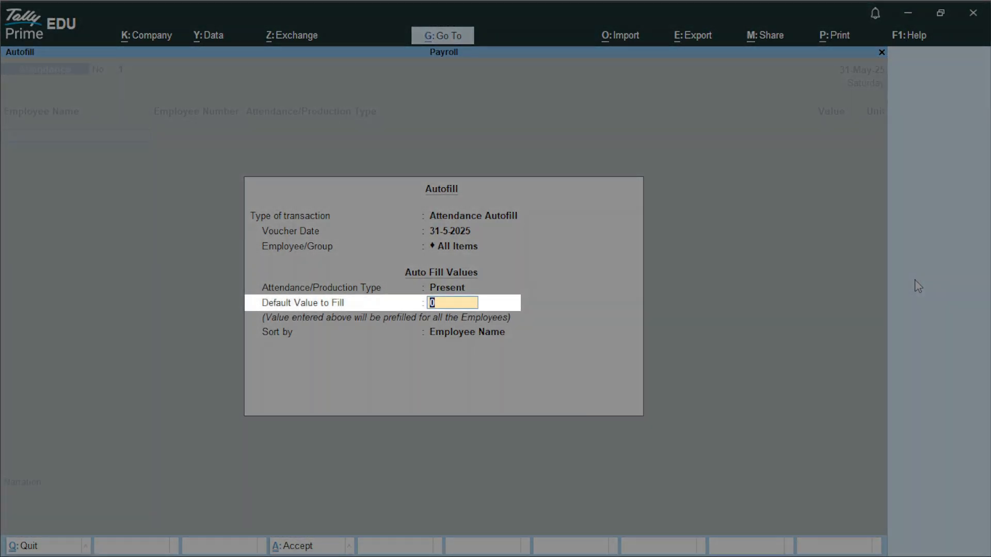
Set the autofill's default value to 26 and fill the attendance voucher sorted by Employee Name
type("26")
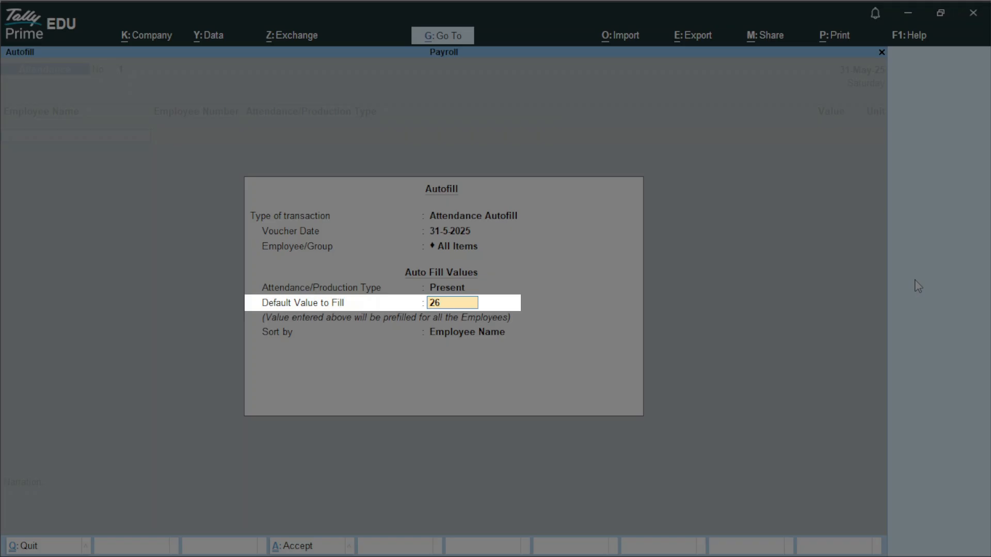
key("Return")
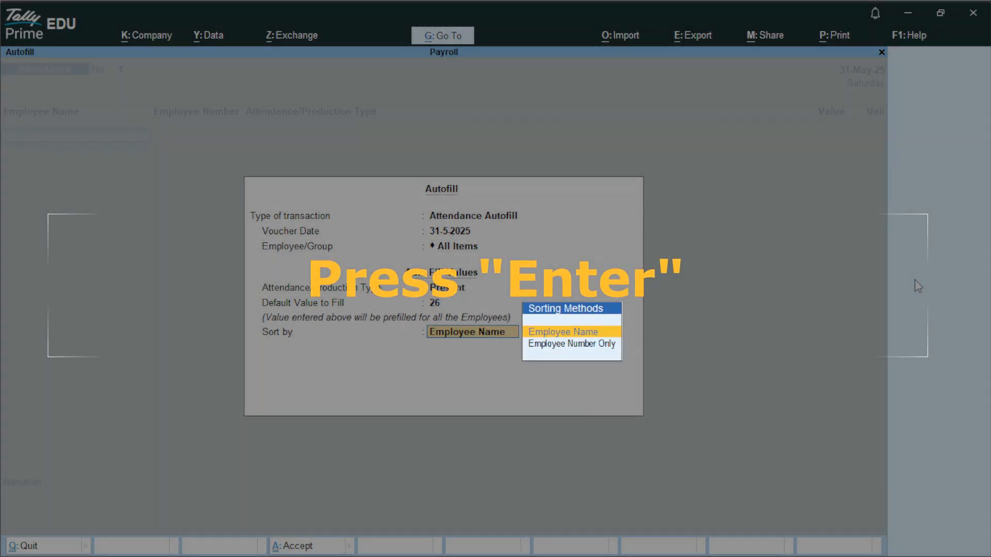
key("Return")
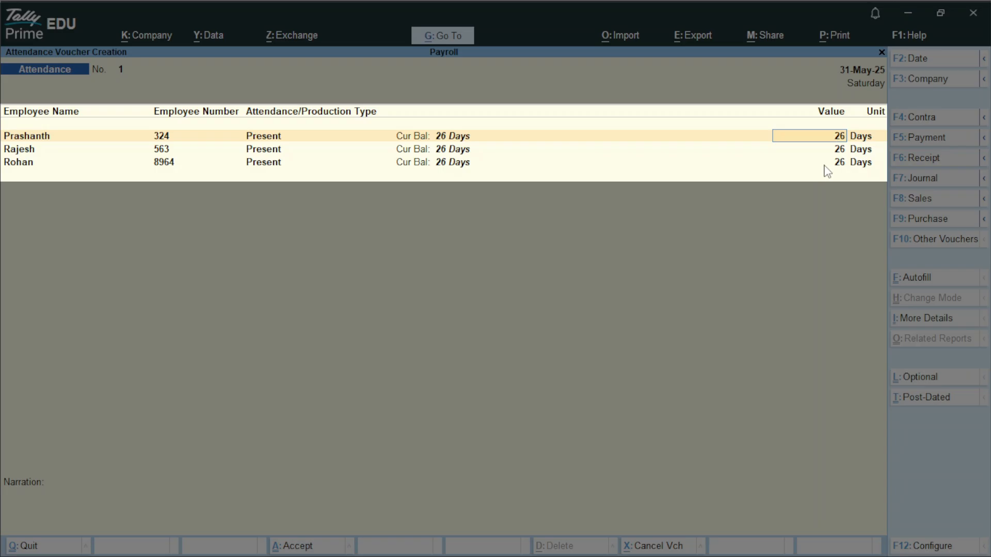
Set the first listed employee's attendance to 25 days and the second's to 24 days, and save the voucher without a narration
key("BackSpace")
type("5")
left_click(840, 150)
key("BackSpace")
type("4")
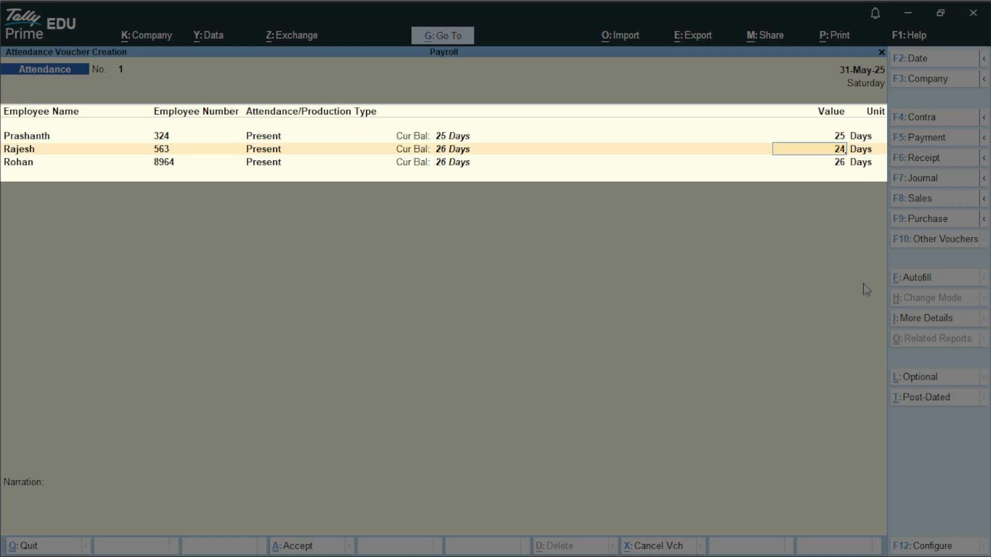
key("Return")
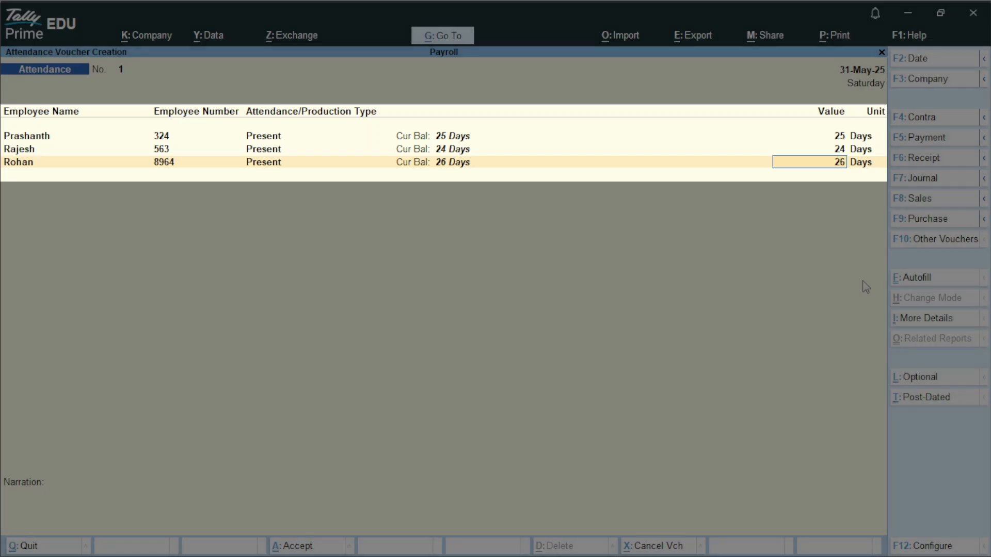
key("Return")
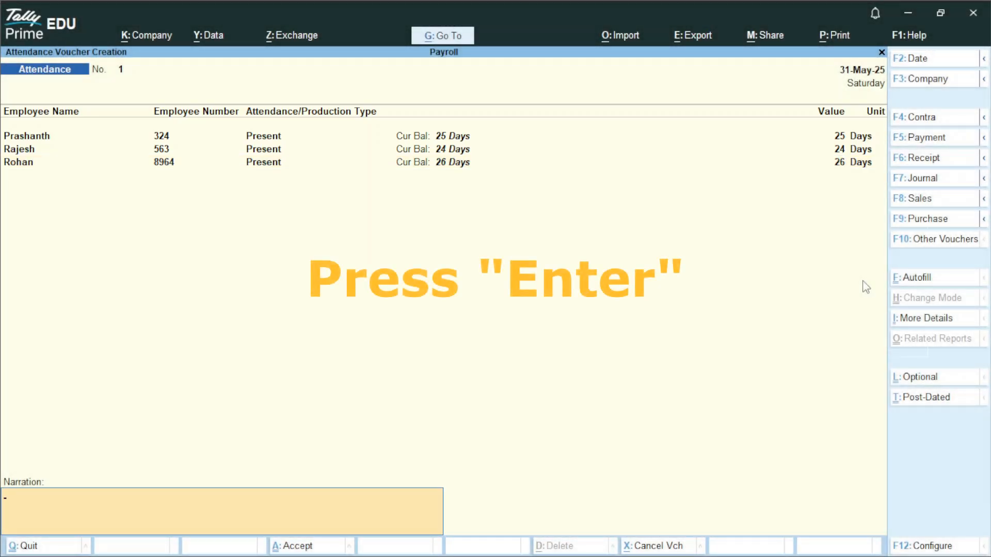
key("Return")
key("Return")
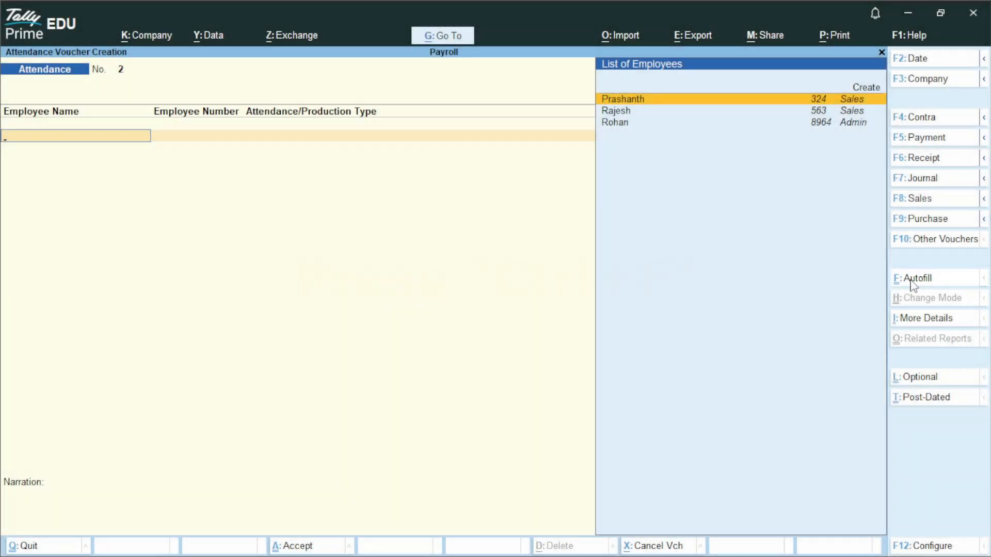
Start another Attendance Autofill for the new voucher and set its voucher date to 31-5-2025
left_click(911, 282)
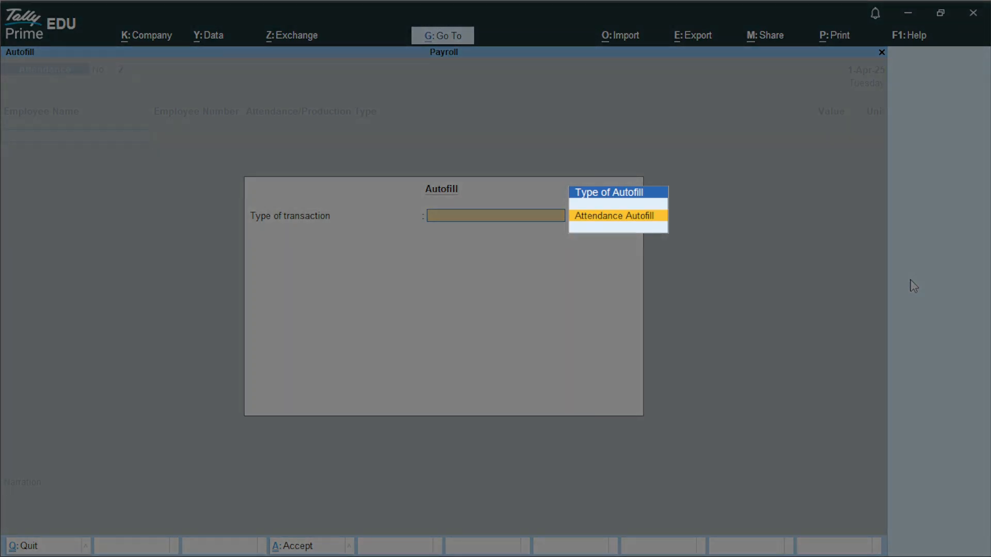
key("Return")
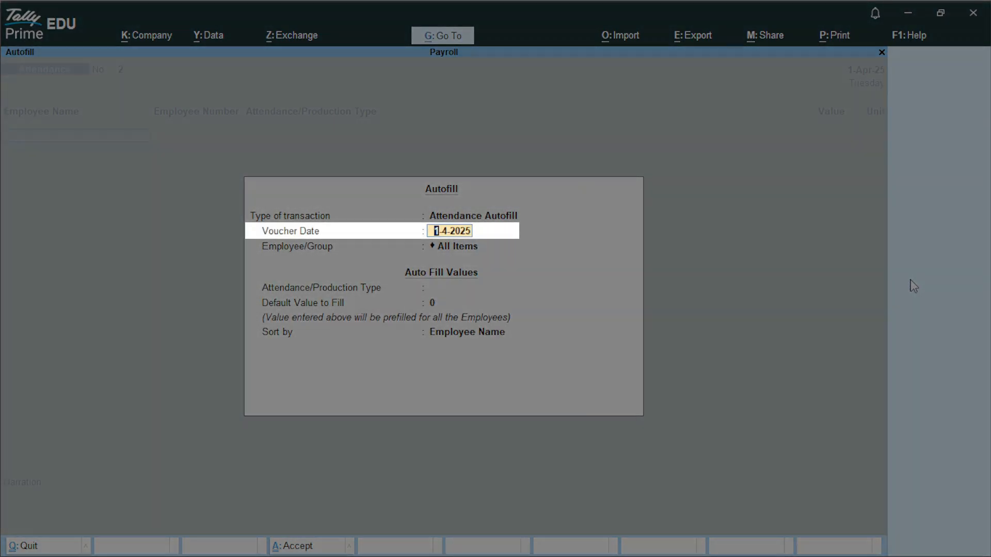
type("31.5.25")
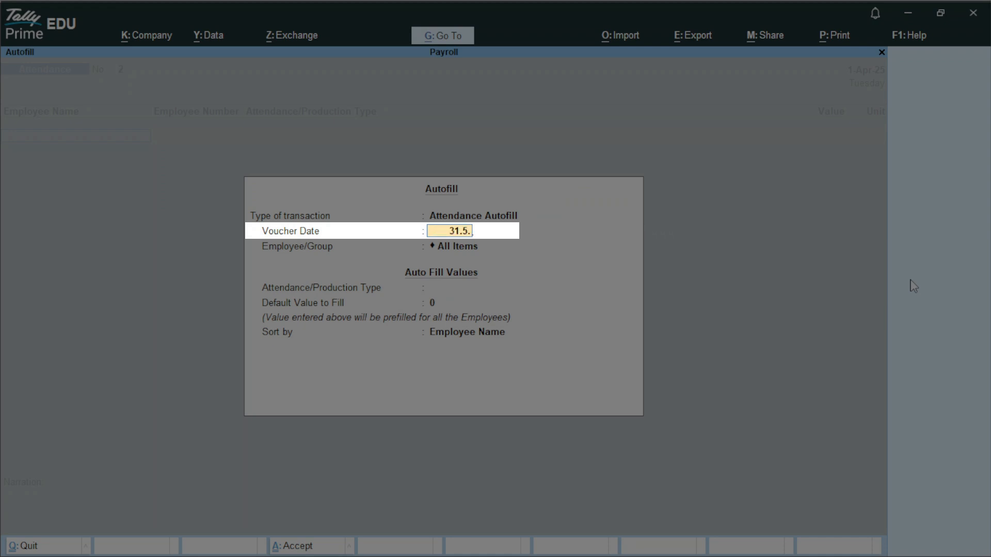
key("Return")
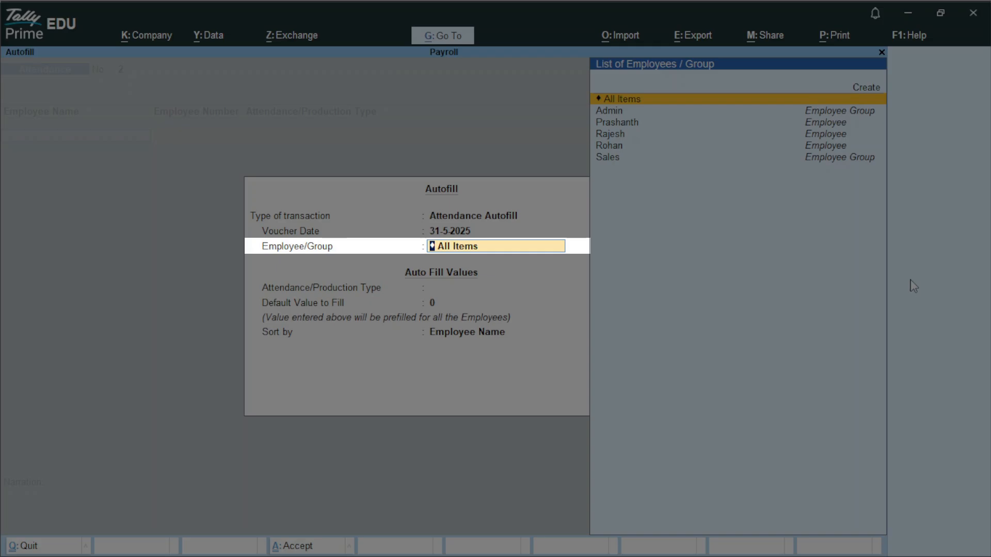
Autofill All Items with the OverTime attendance type and a default value of 5, sorted by Employee Name
key("Return")
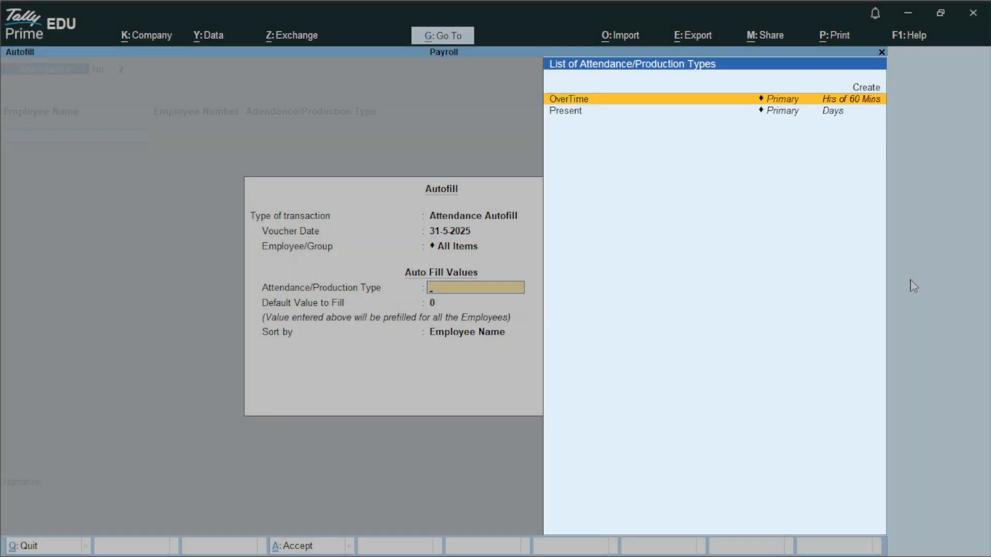
key("Return")
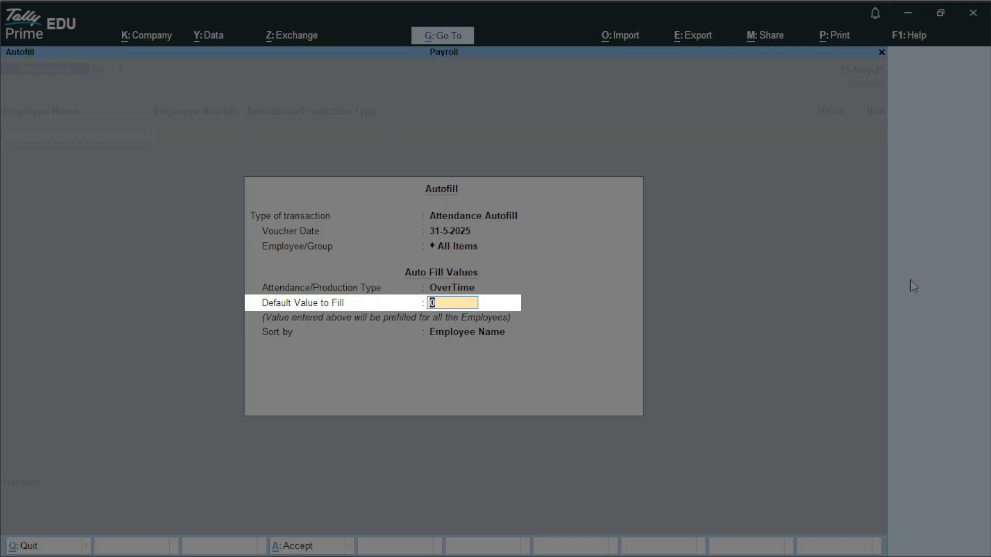
type("5")
key("Return")
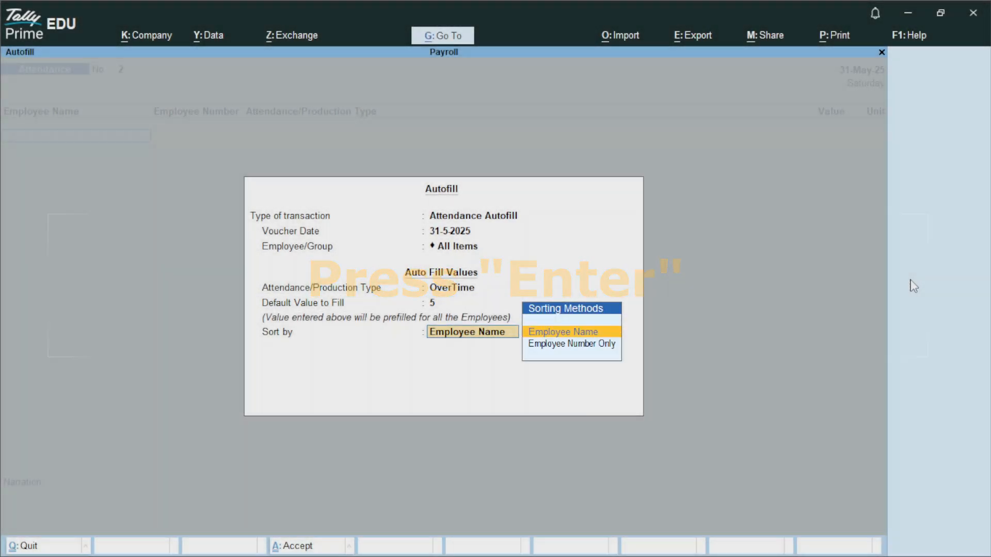
key("Return")
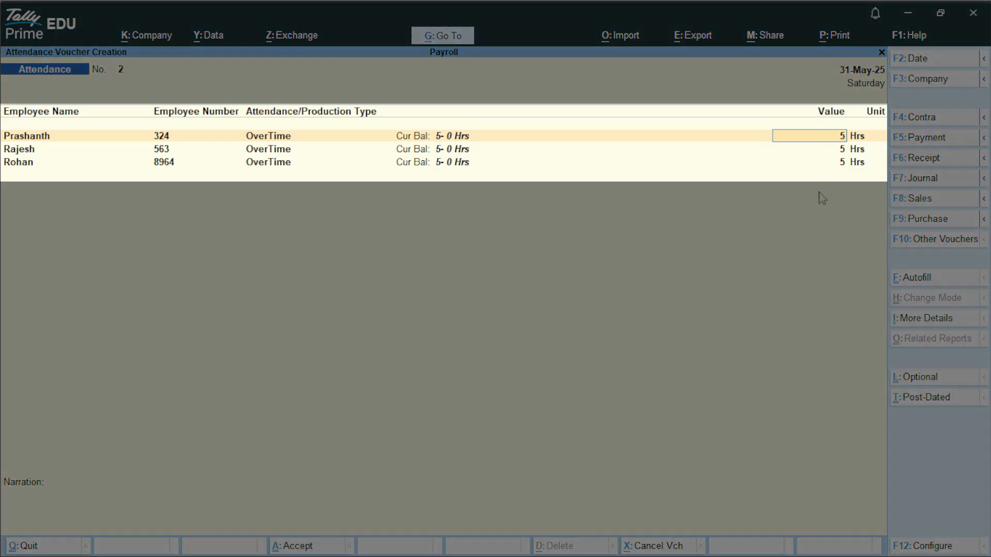
Set the second listed employee's overtime to 3 hours and the third's to 0, and save the voucher without a narration
left_click(842, 153)
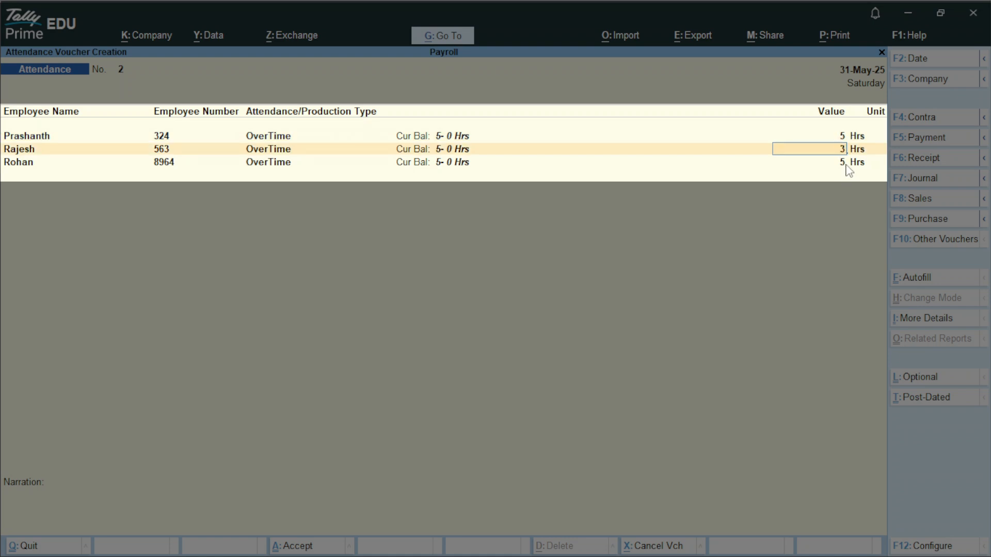
type("3")
left_click(845, 165)
type("0")
key("Return")
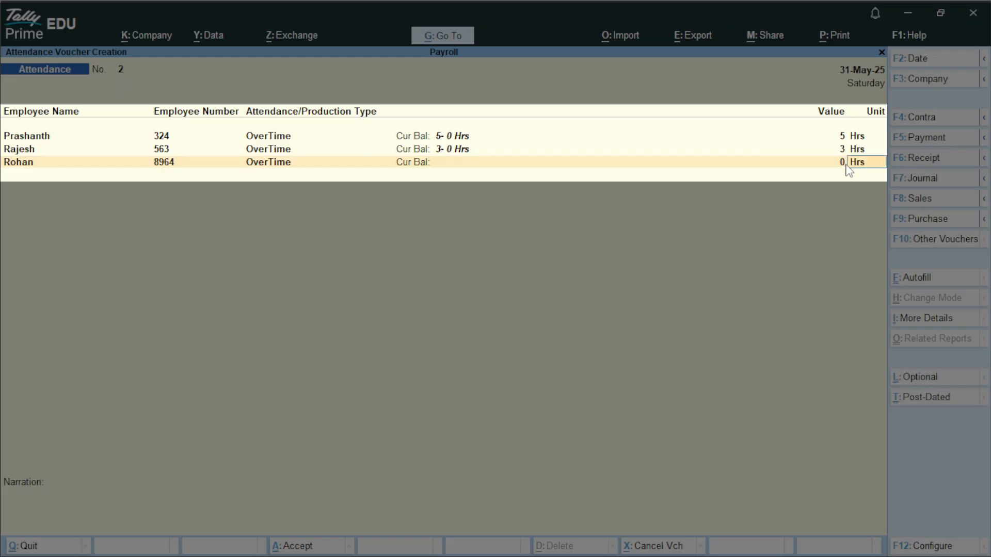
key("Return")
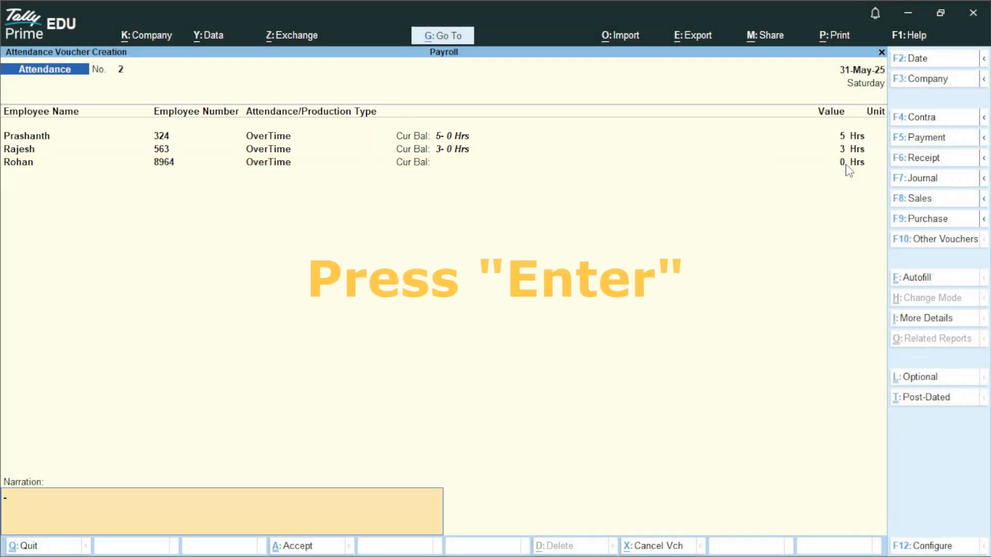
key("Return")
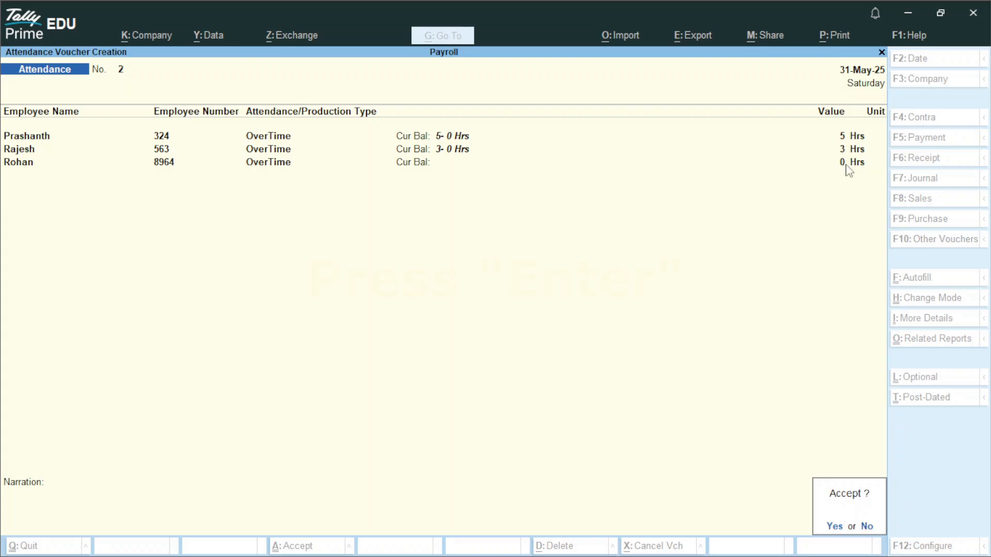
key("Return")
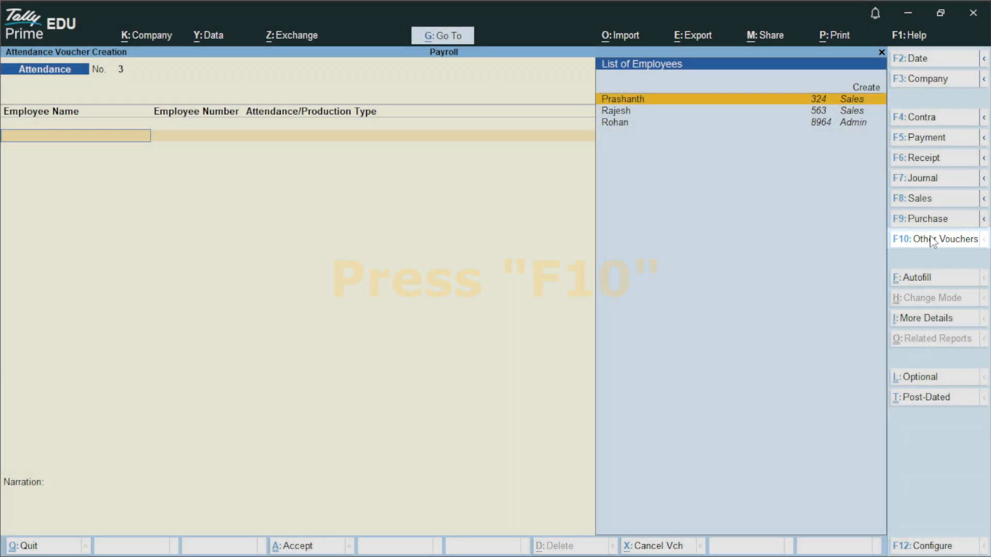
Change the voucher type from Attendance to Payroll and choose Cash as the account
left_click(932, 240)
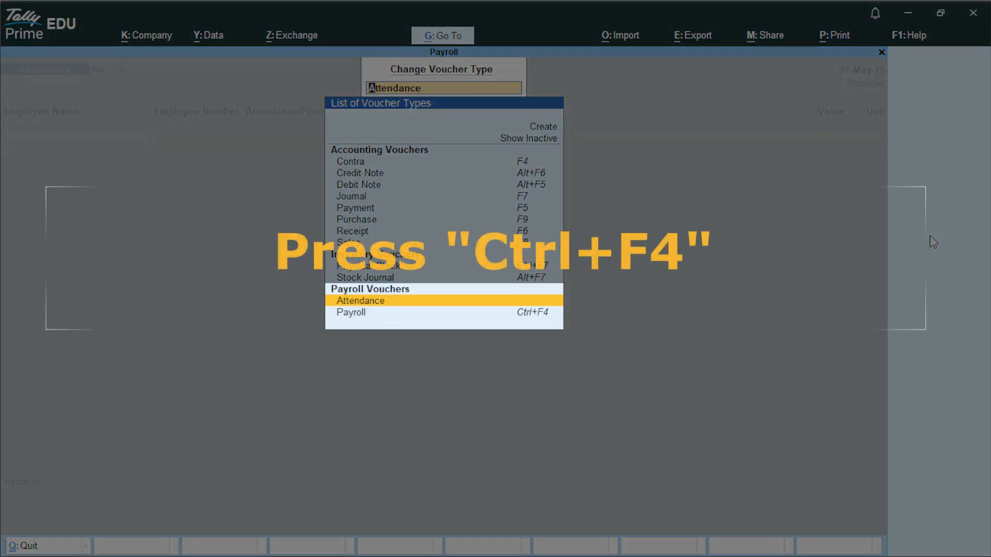
key("ctrl+F4")
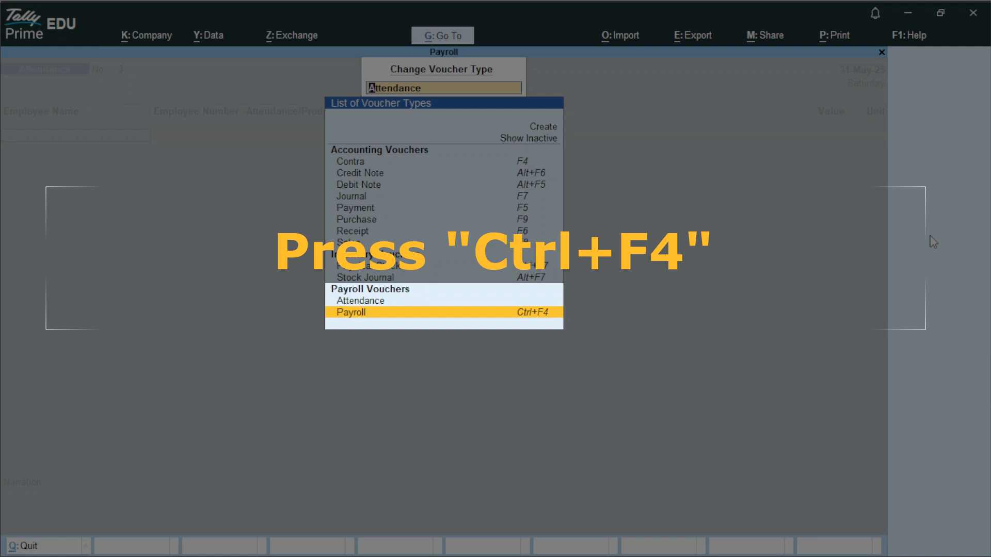
key("Return")
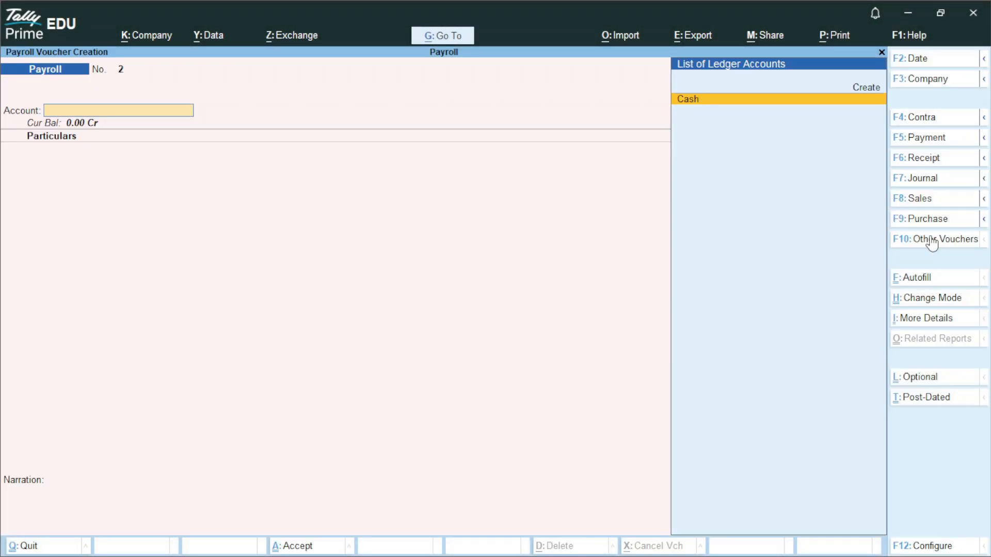
key("Return")
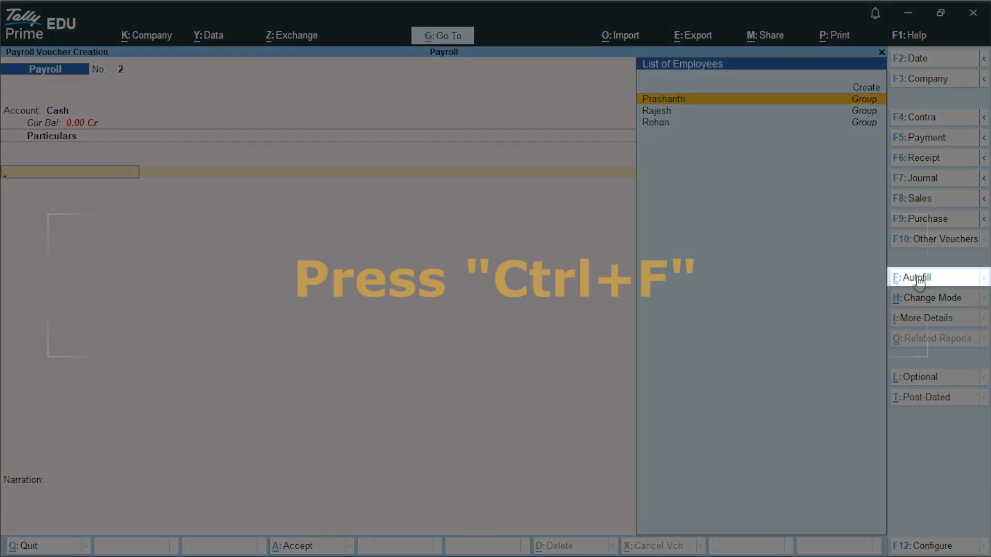
Start a Payroll Autofill for the voucher and choose Salary as the process
key("ctrl+f")
key("Return")
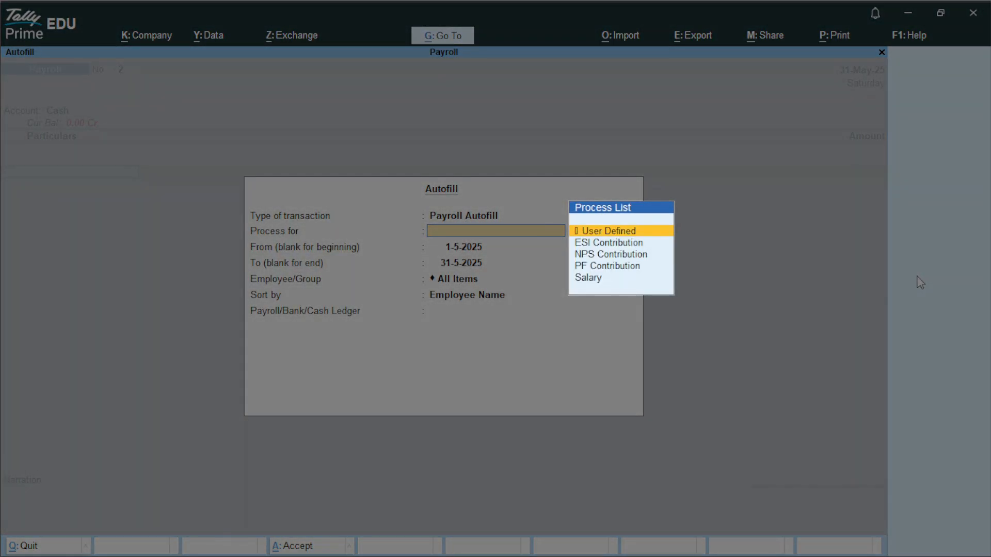
key("Down")
key("Down")
key("Down")
key("Down")
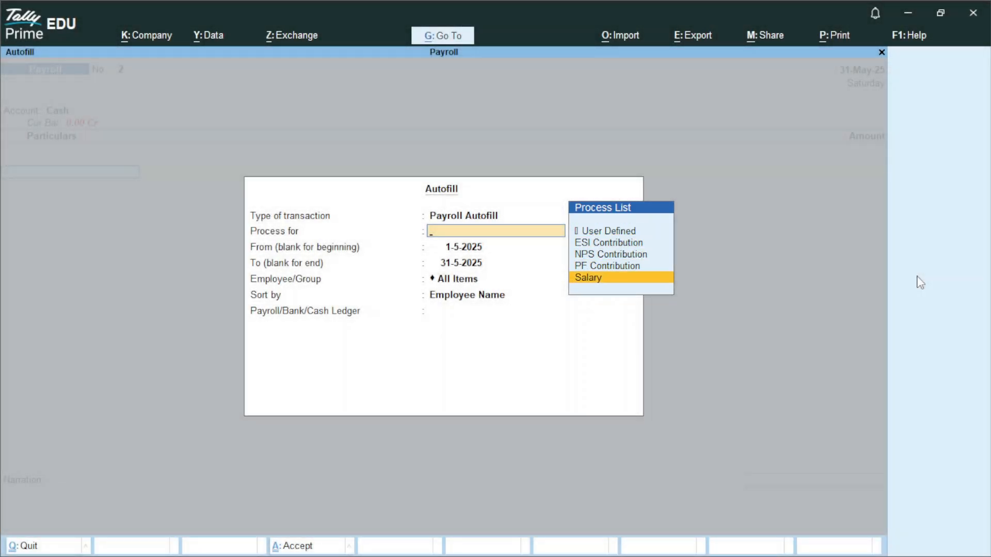
key("Return")
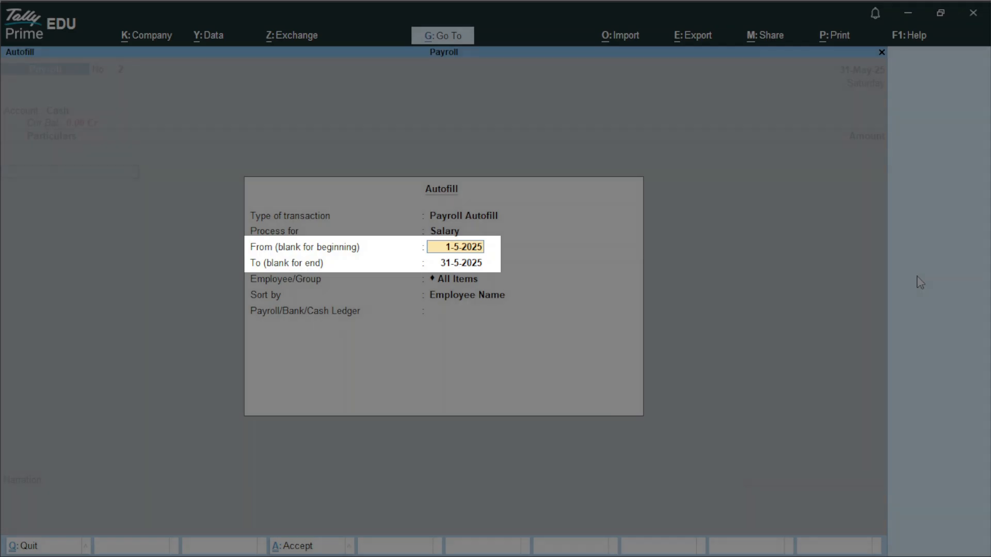
Accept the period 1-5-2025 to 31-5-2025 for All Items and sort the payroll autofill by Employee Name
key("Return")
key("Return")
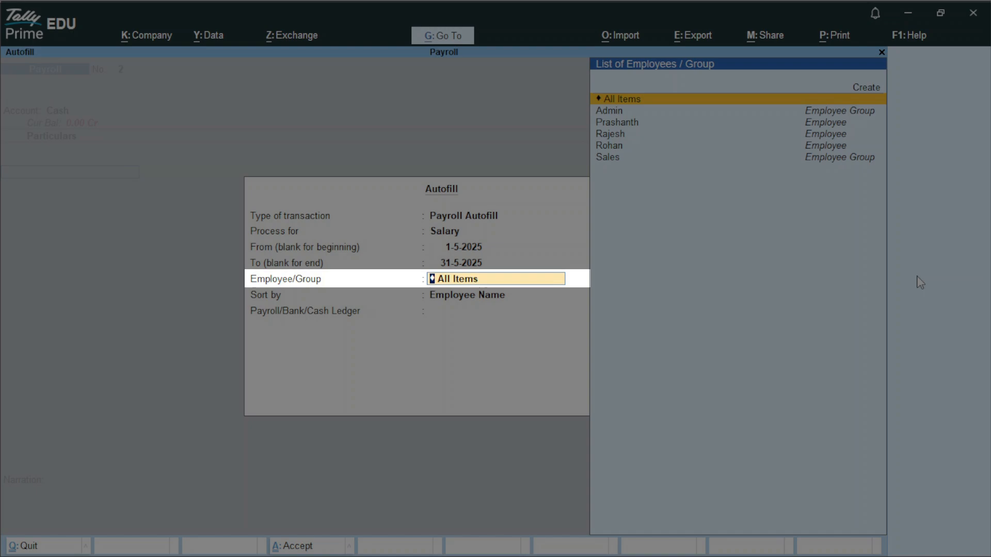
key("Return")
key("Return")
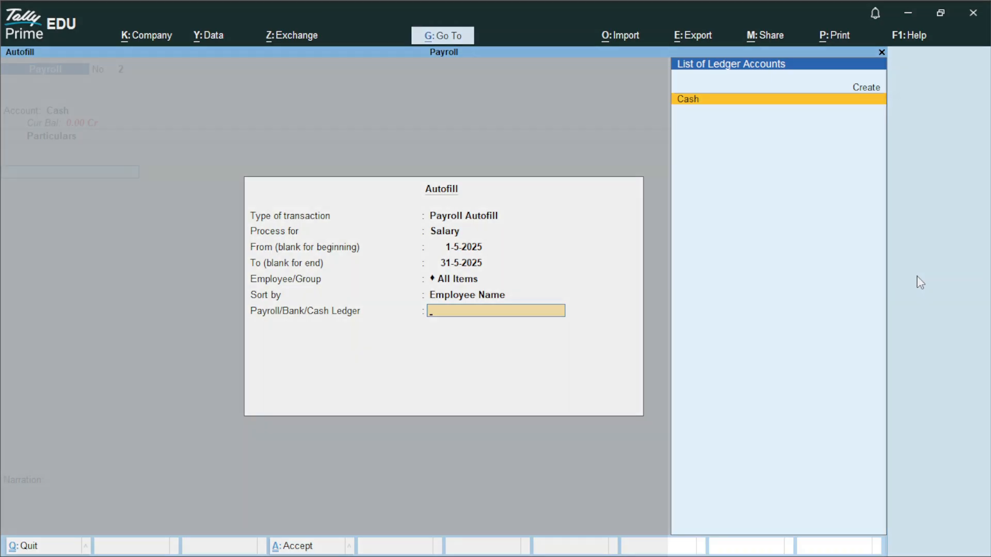
Create a Salary Payable pay head for the autofill's ledger, with type Not Applicable, under Current Liabilities
key("Up")
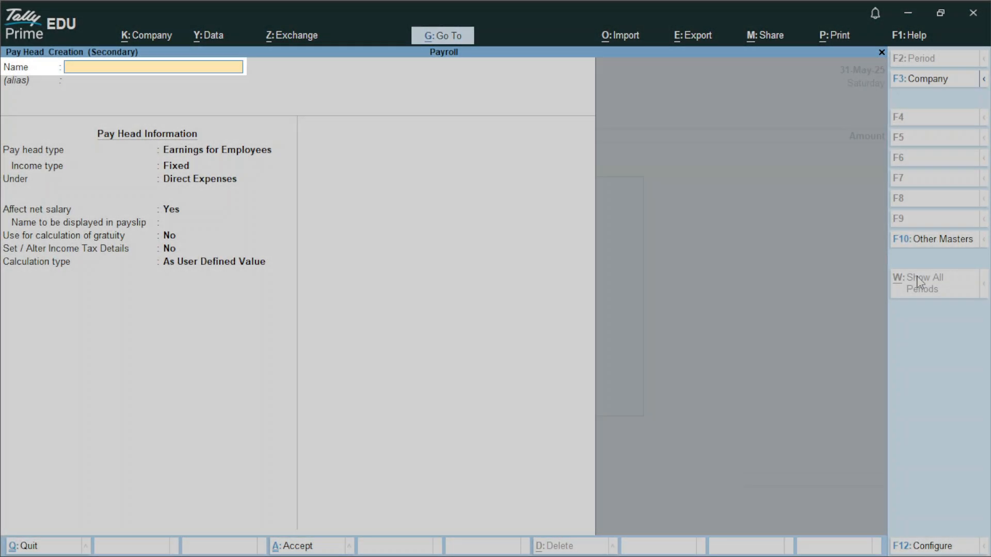
type("Salary Payable")
key("Return")
key("Return")
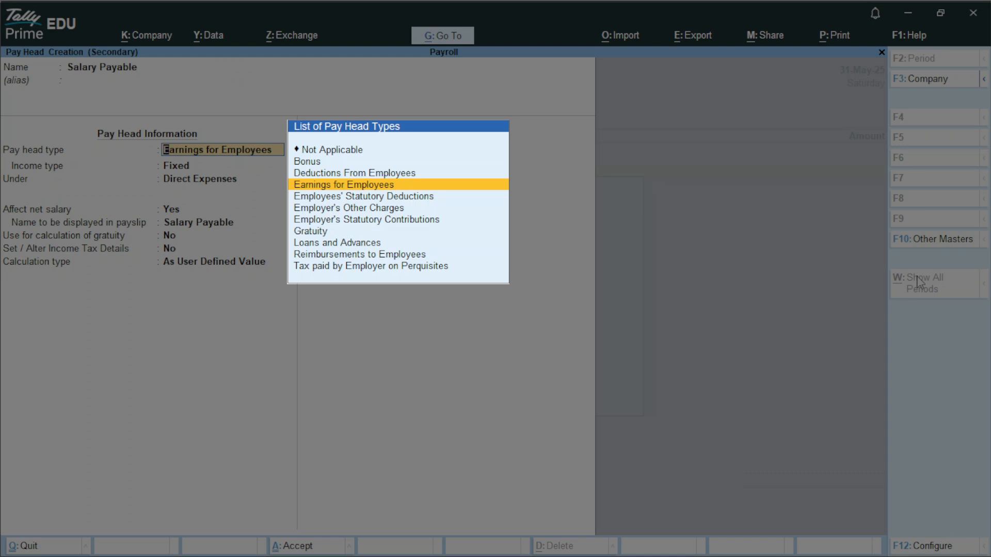
key("Up")
key("Up")
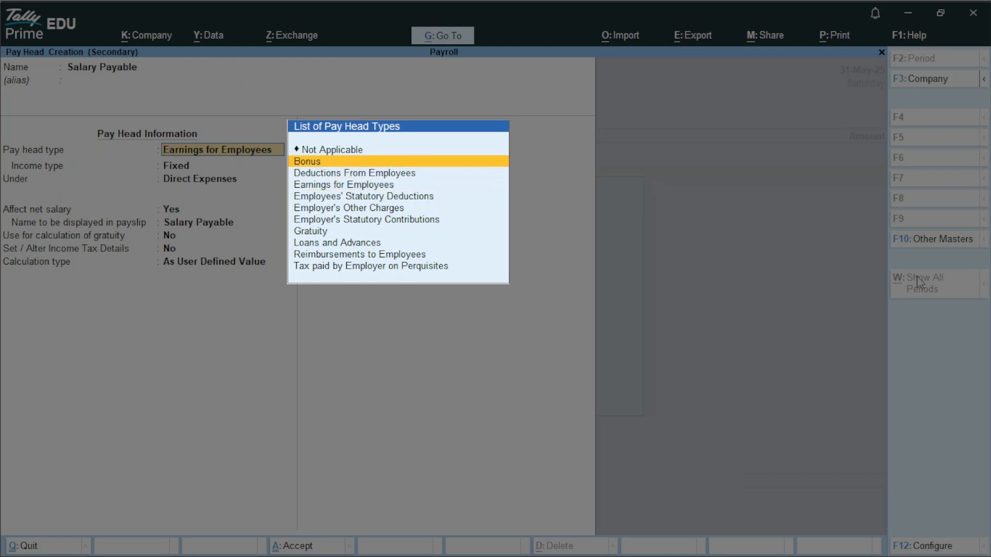
key("Up")
key("Return")
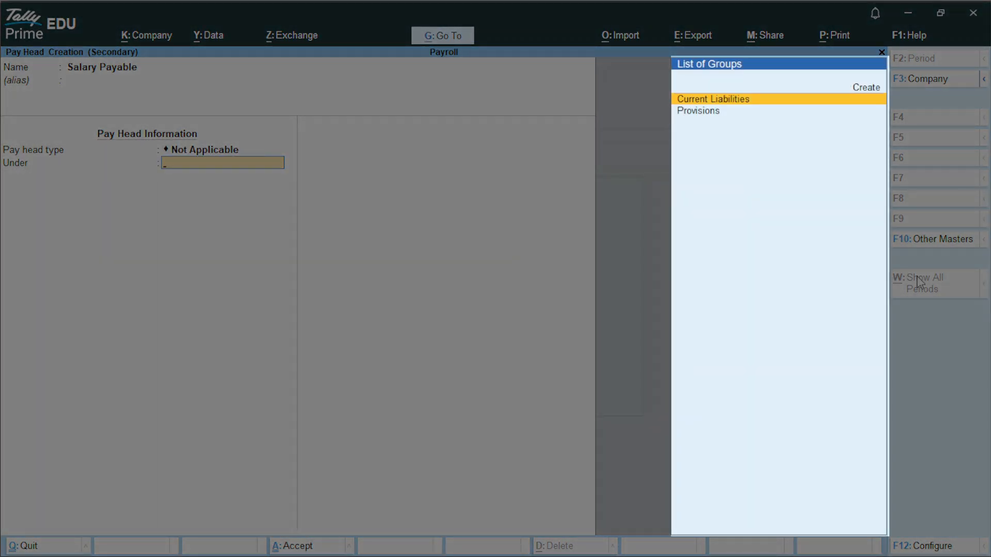
key("Return")
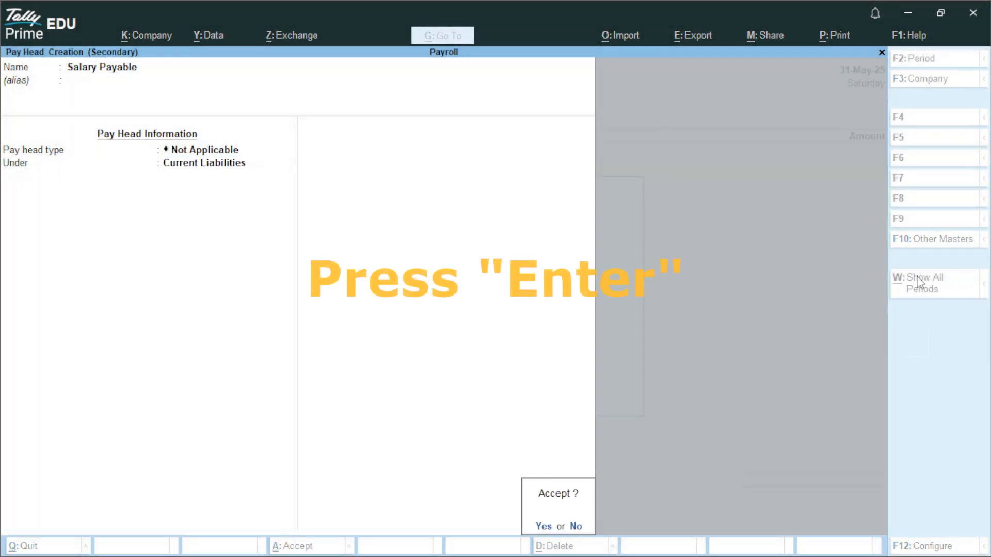
key("Return")
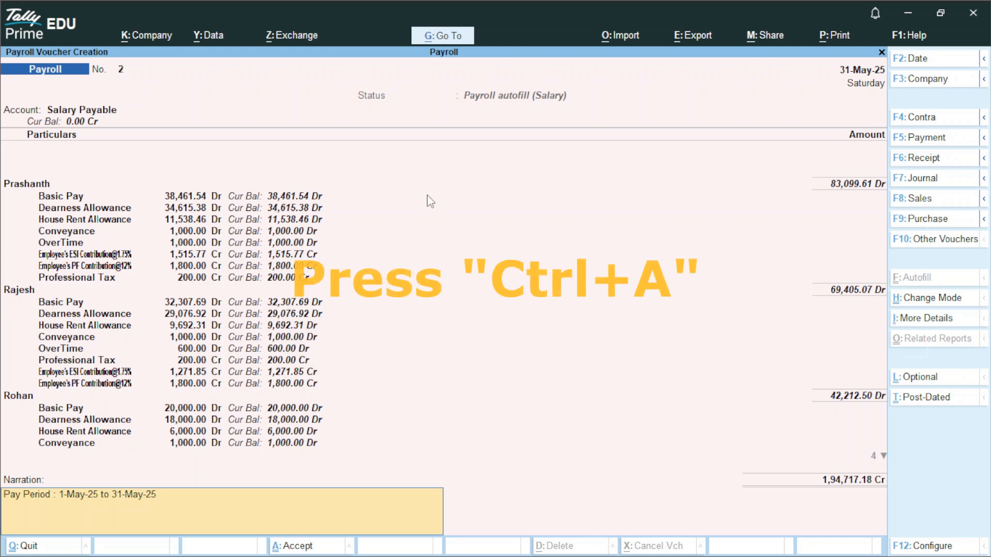
Save the autofilled Payroll voucher for May 2025 and leave voucher creation
key("ctrl")
key("ctrl+a")
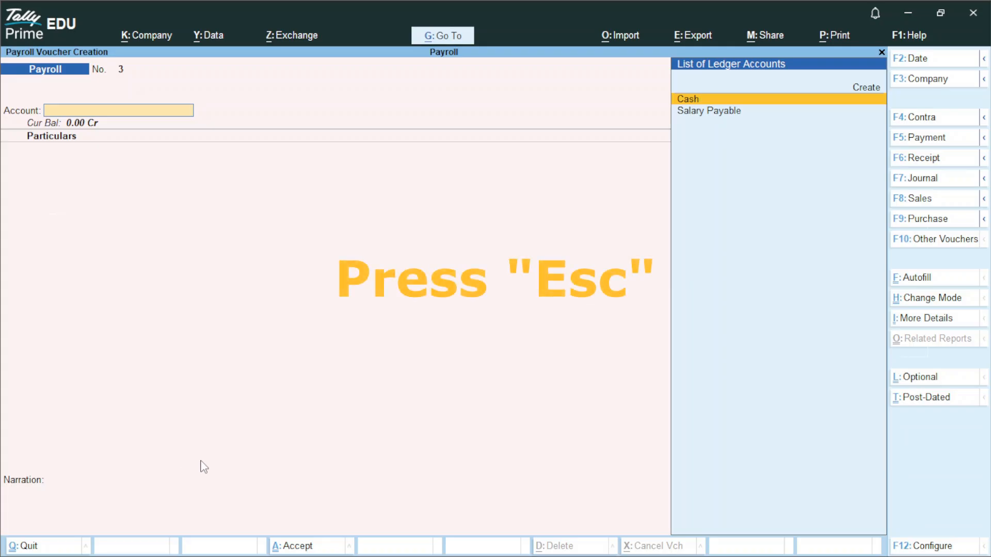
key("Escape")
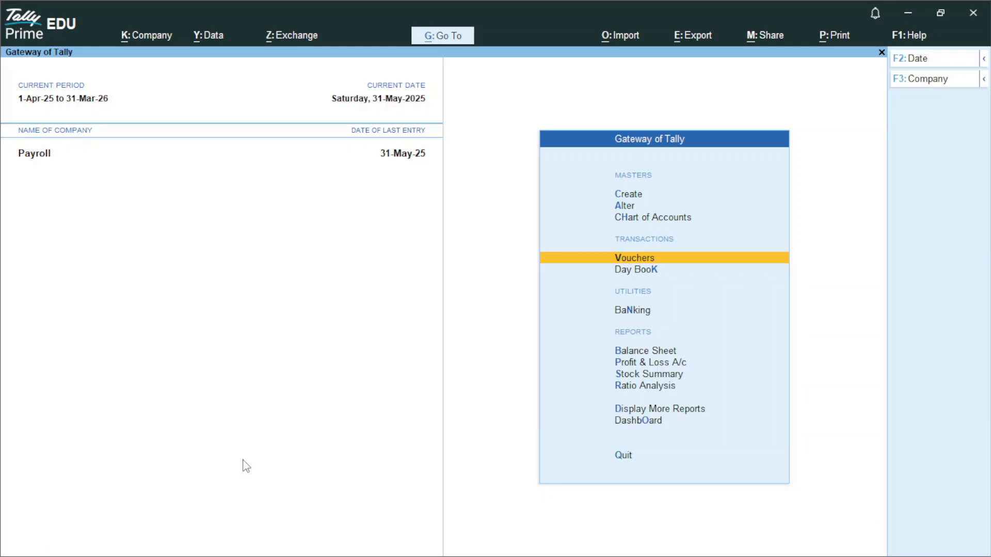
Open the Payroll Reports list among the additional display reports
key("Down")
key("Down")
key("Down")
key("Down")
key("Down")
key("Down")
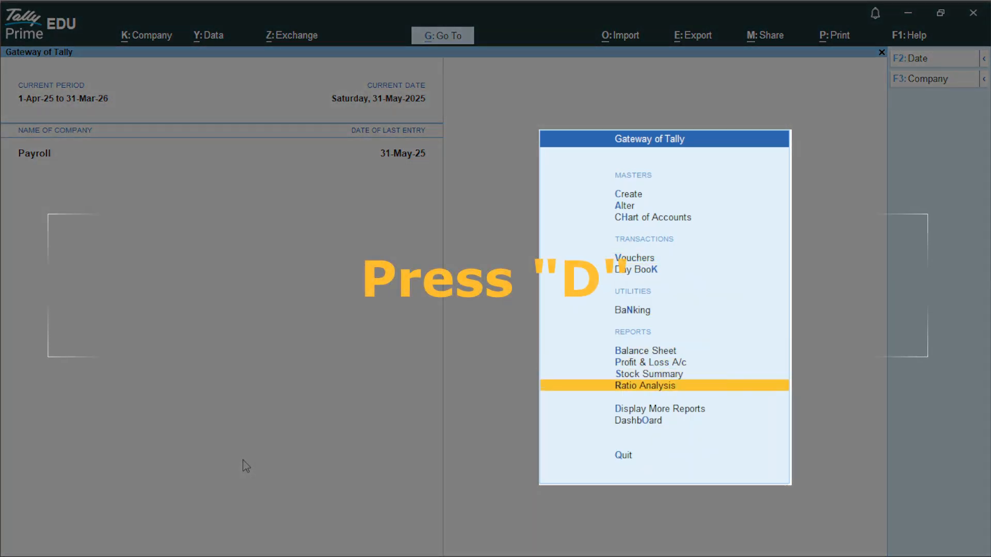
key("d")
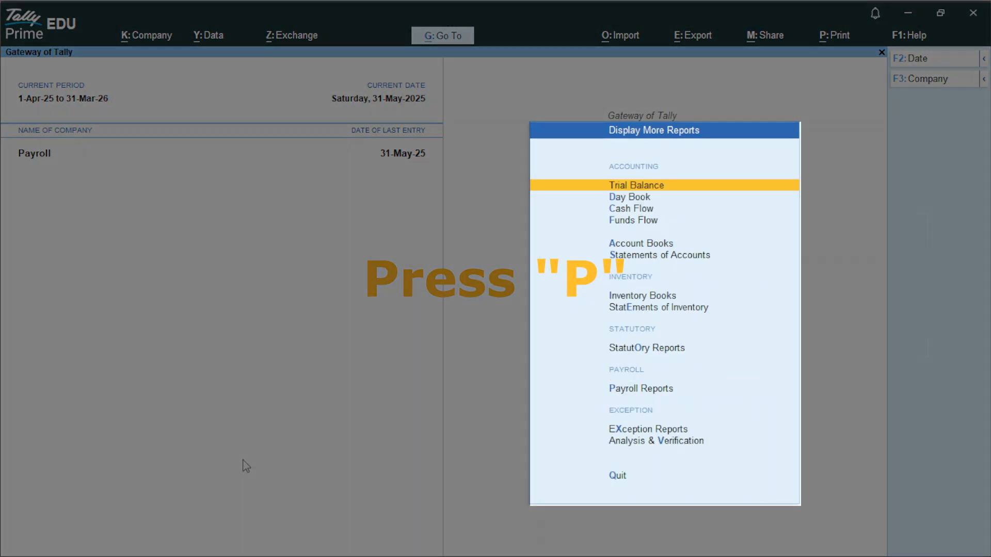
key("Down")
key("Down")
key("Down")
key("Down")
key("Down")
key("Down")
key("Down")
key("Down")
key("Down")
key("Down")
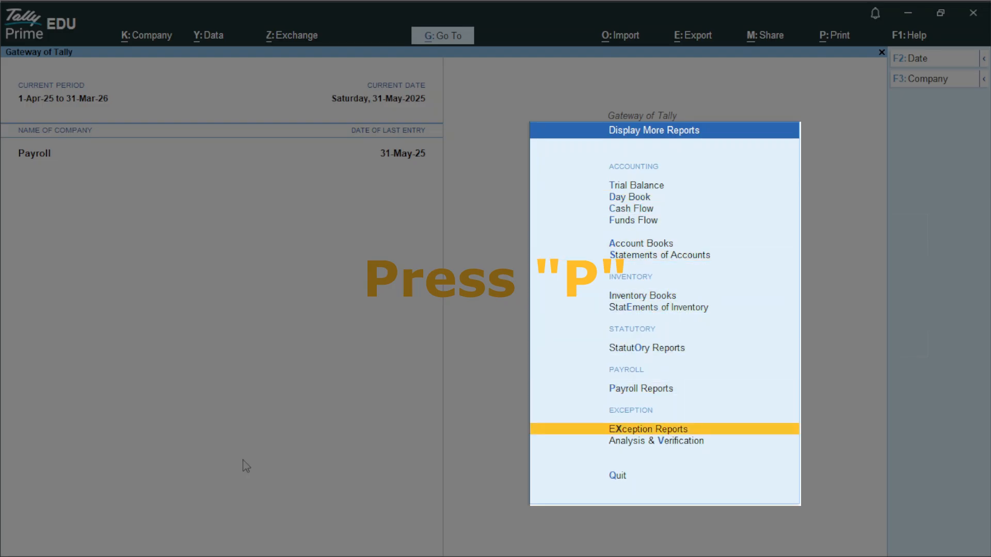
key("p")
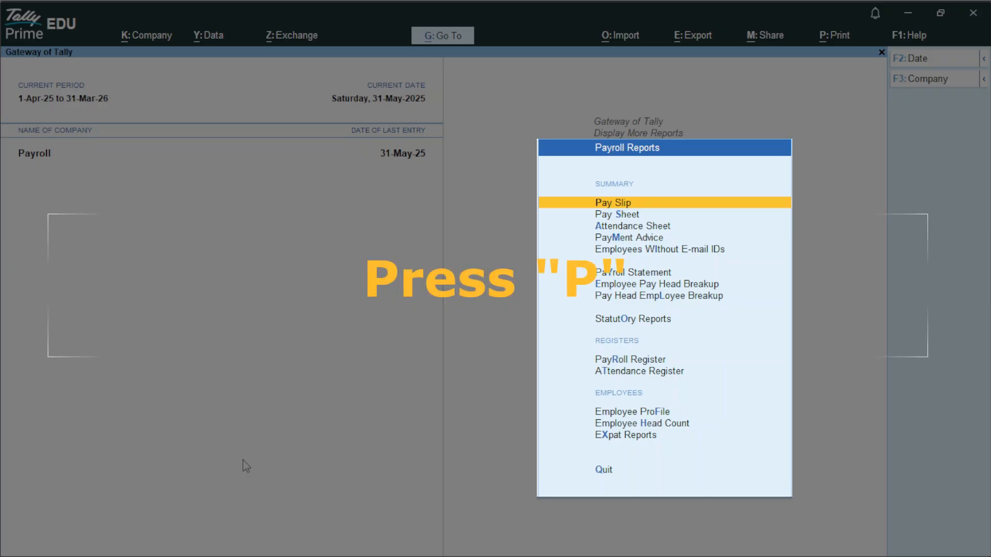
View the May 2025 pay slip of the first individual employee listed after the Admin group
key("p")
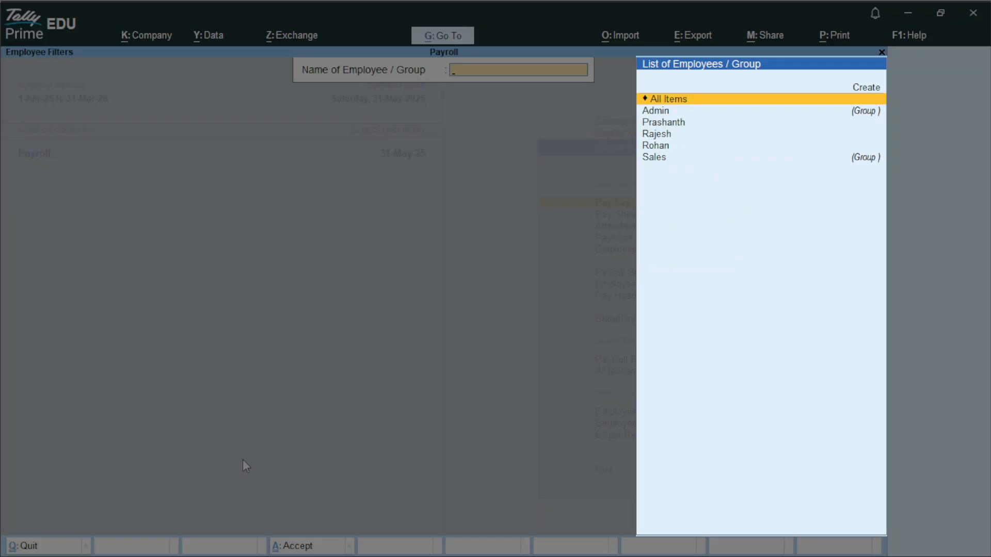
key("Down")
key("Down")
key("Return")
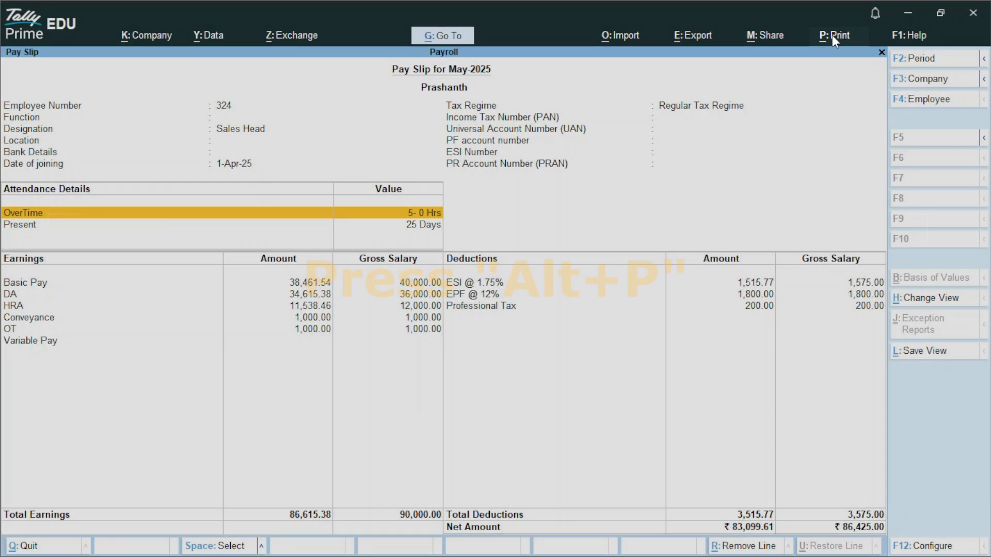
Preview the current pay slip for printing, inspect it zoomed in, and return to the payroll reports without printing
left_click(831, 35)
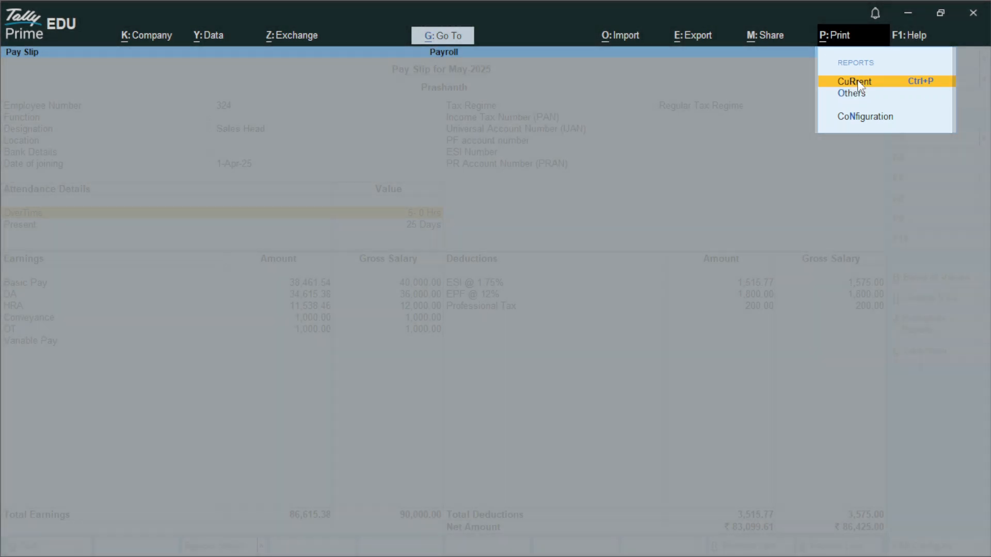
left_click(857, 84)
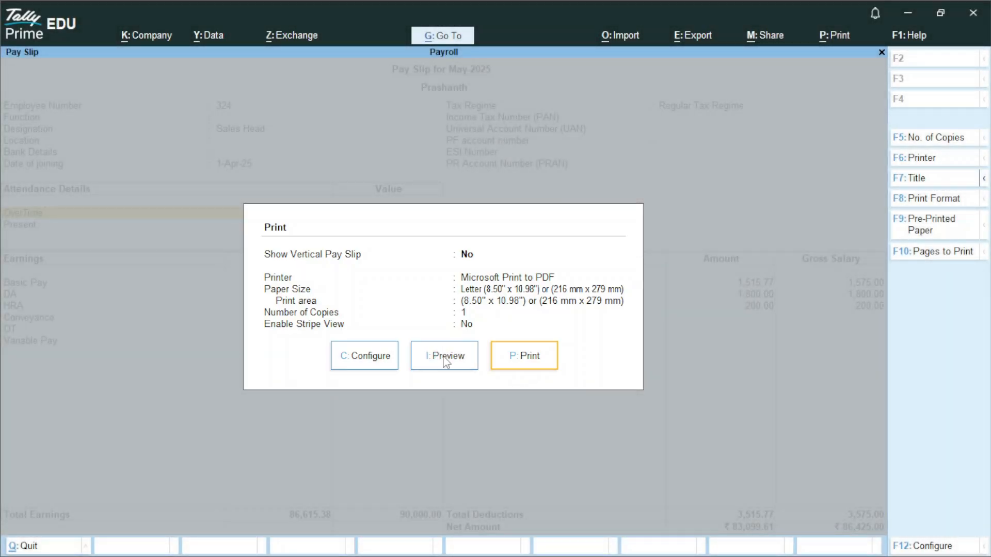
left_click(445, 362)
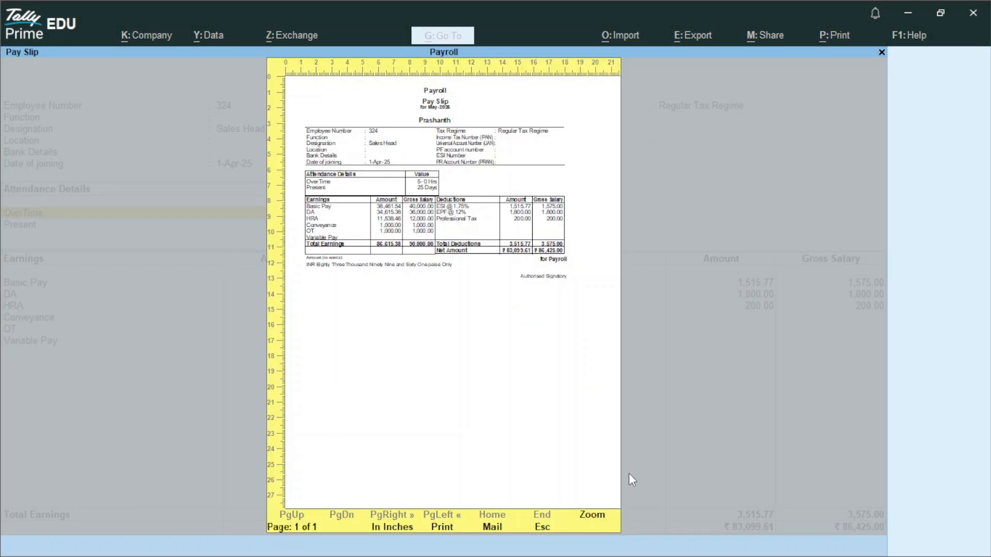
left_click(594, 516)
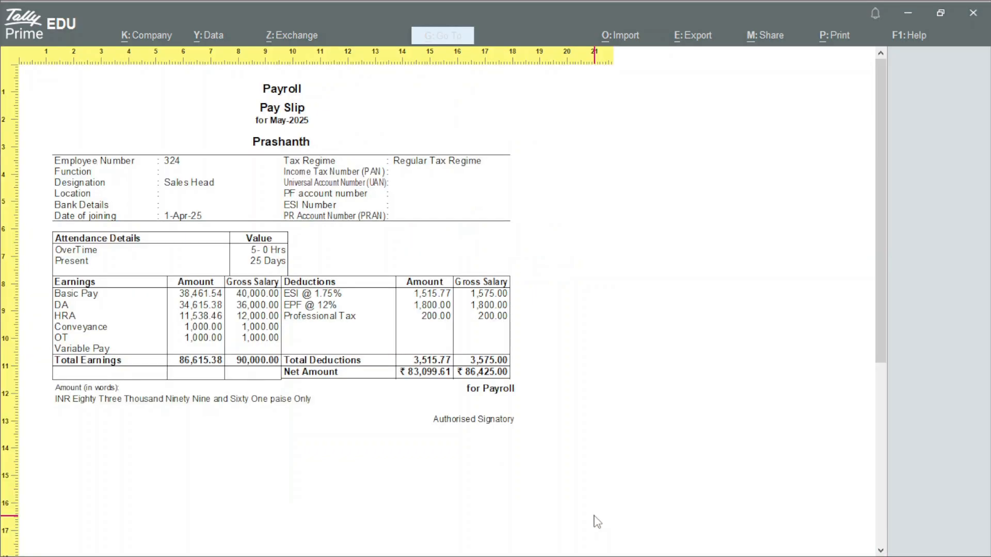
left_click(313, 353)
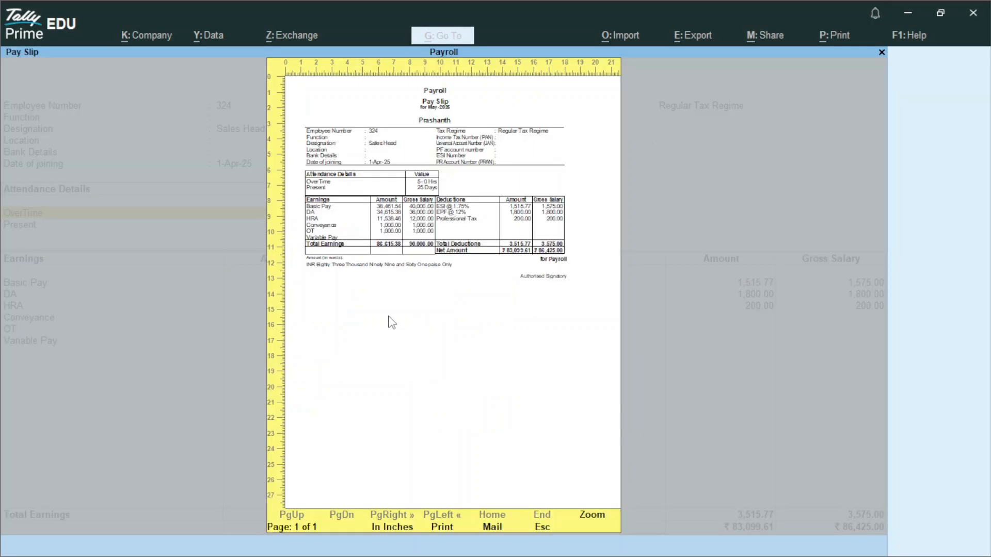
left_click(881, 53)
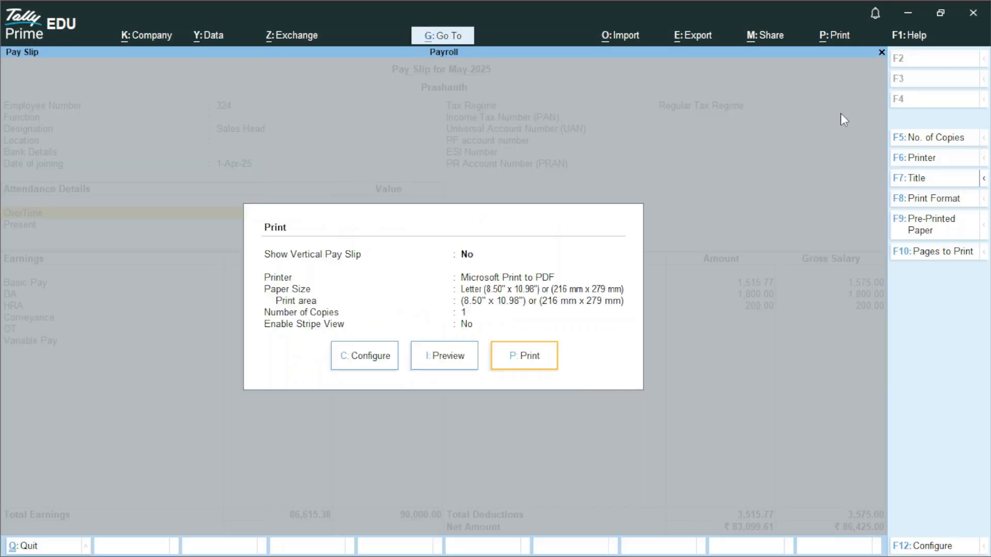
key("Escape")
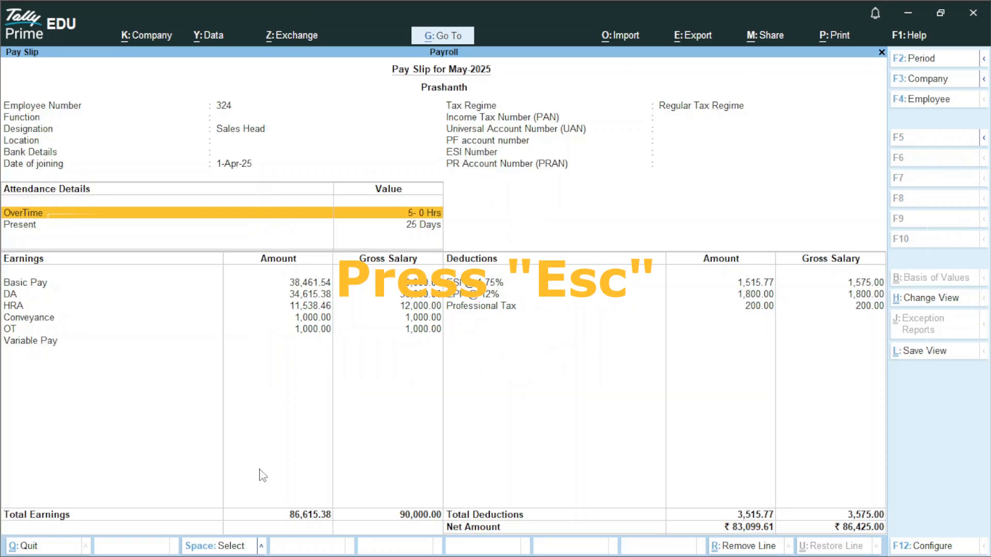
key("Escape")
key("Escape")
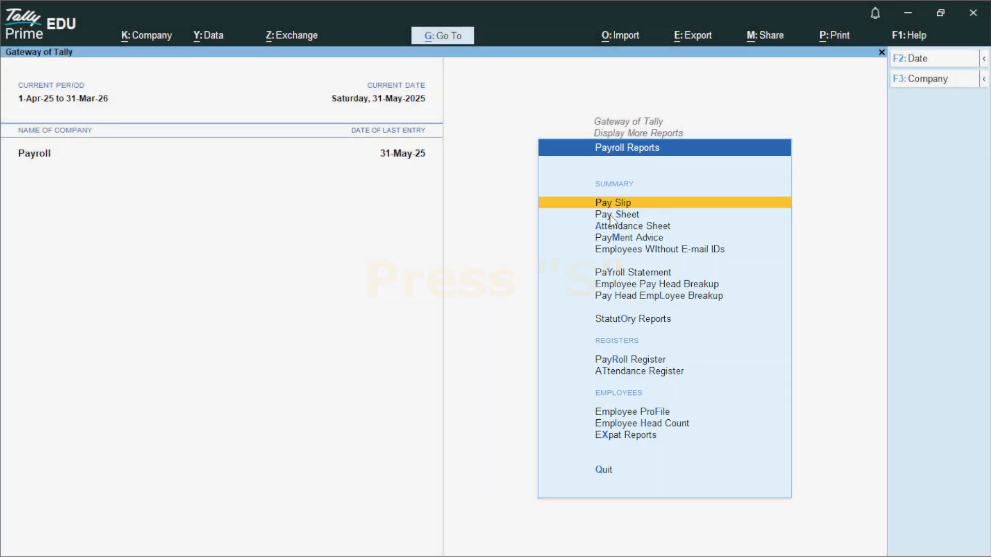
Review the May 2025 Pay Sheet for All Items, checking each employee's earnings and deductions, and close it
key("s")
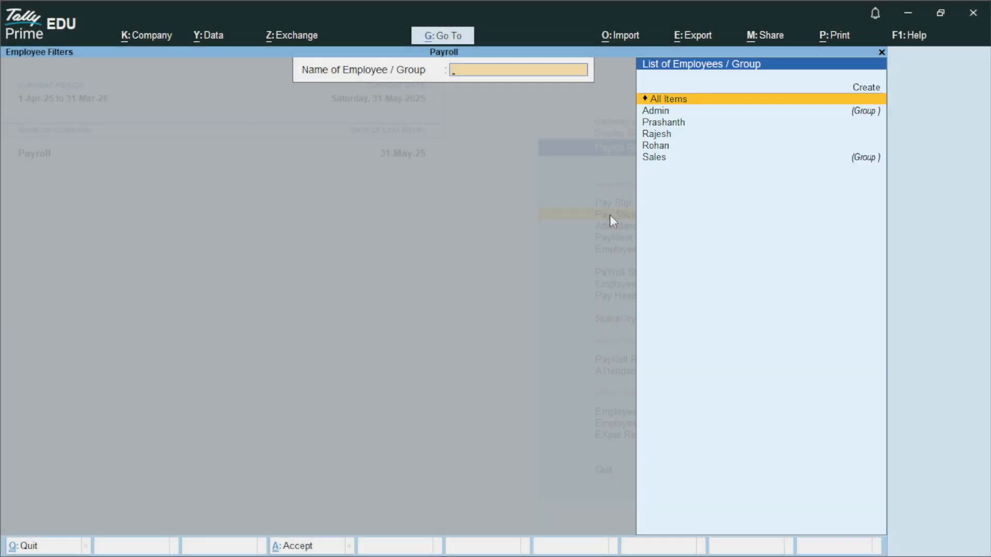
key("Return")
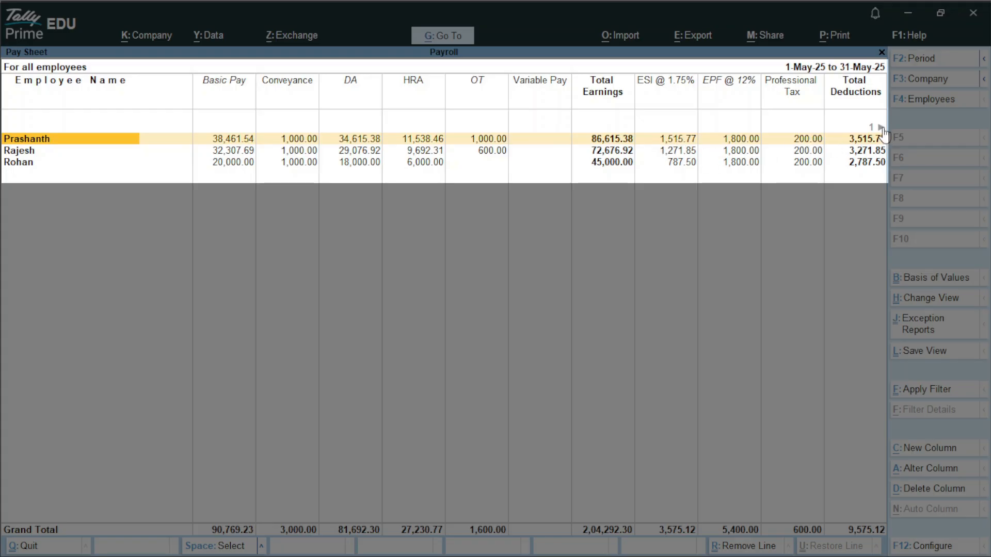
key("Right")
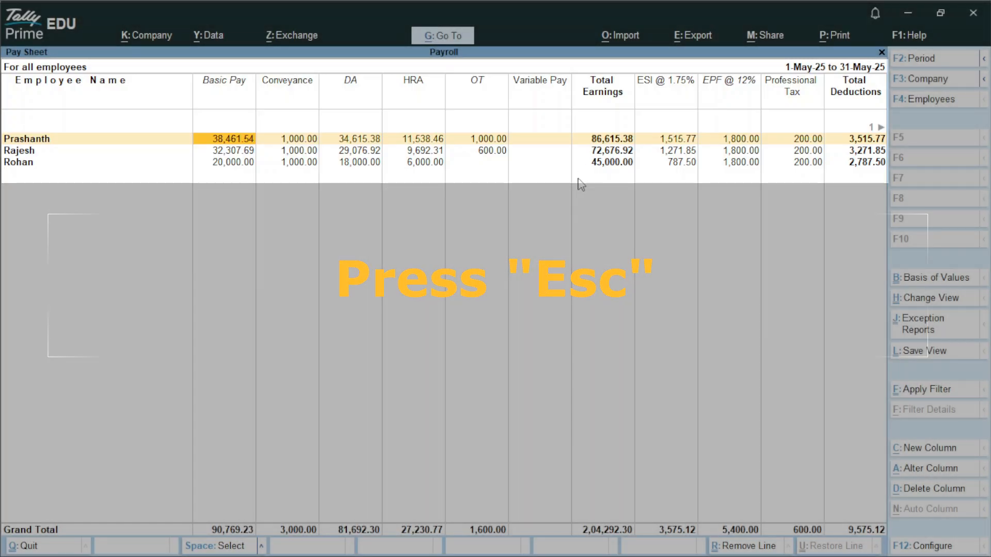
key("Escape")
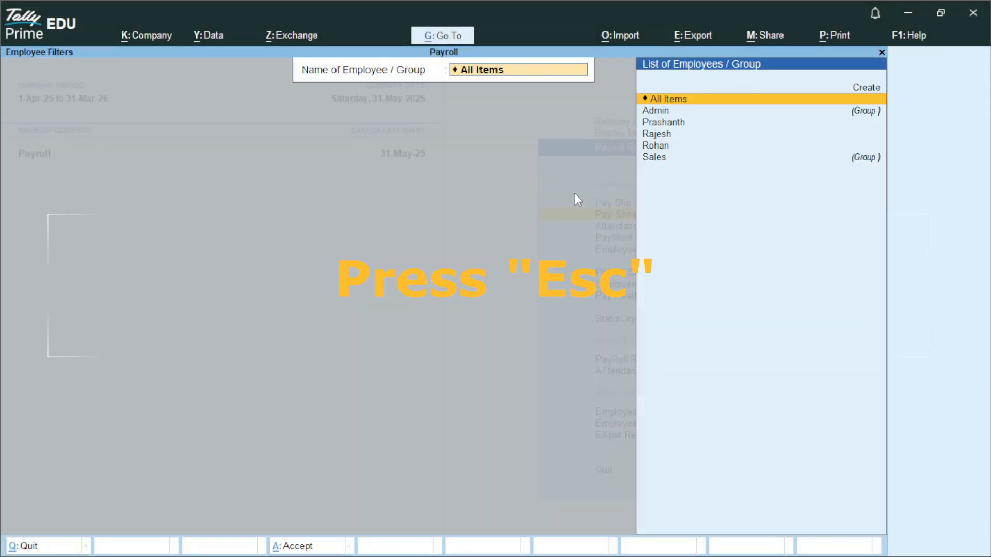
key("Escape")
key("Escape")
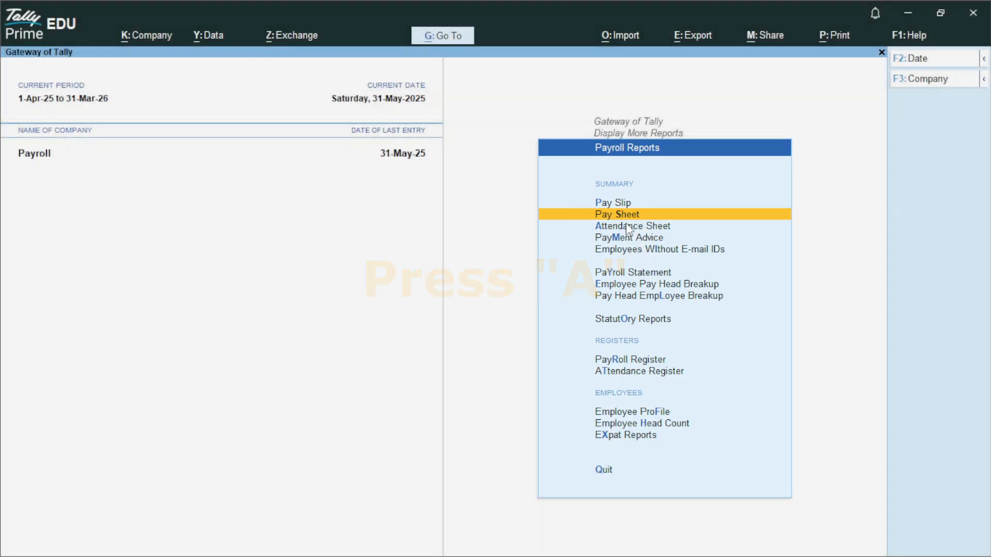
Review the Attendance Sheet for all employees' May 2025 overtime and present days, and leave the payroll reports
key("a")
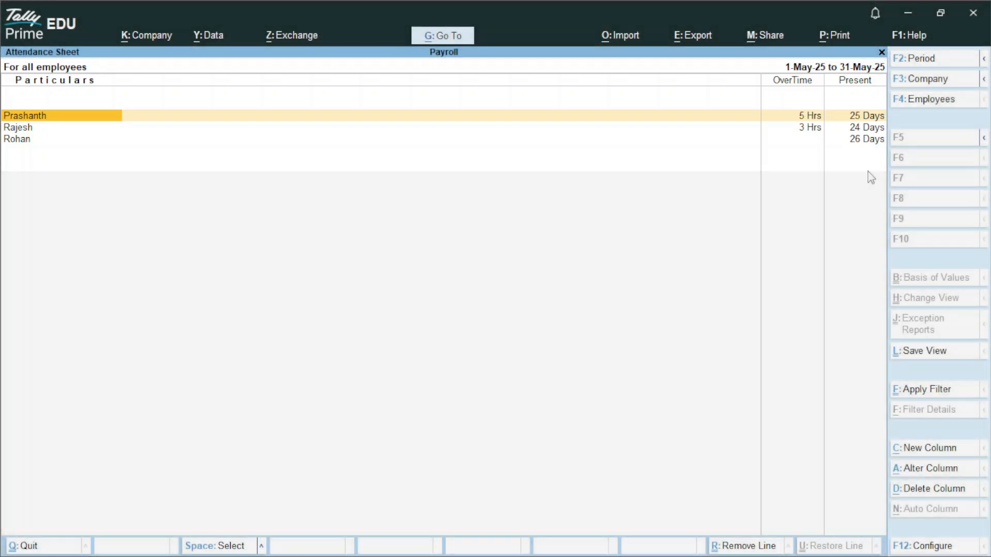
key("Escape")
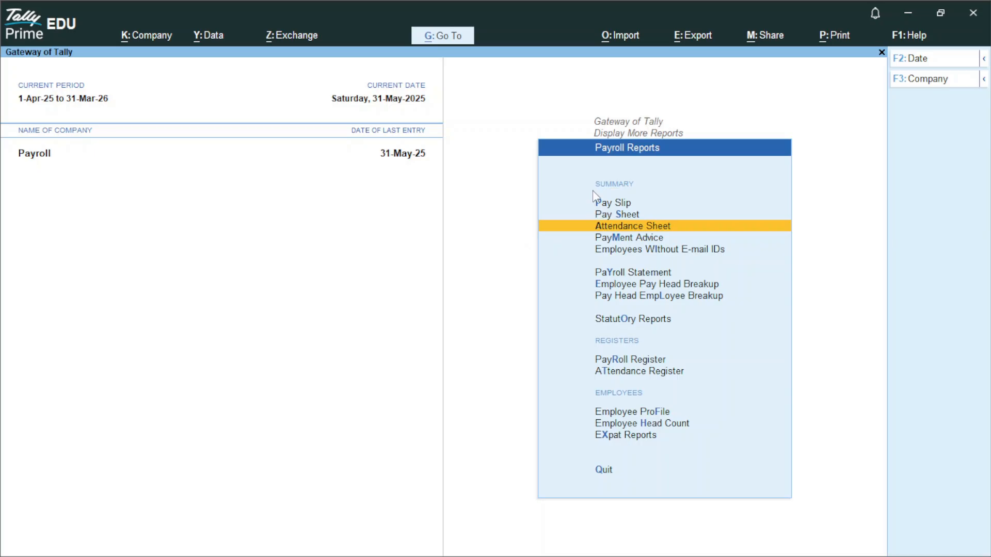
key("Escape")
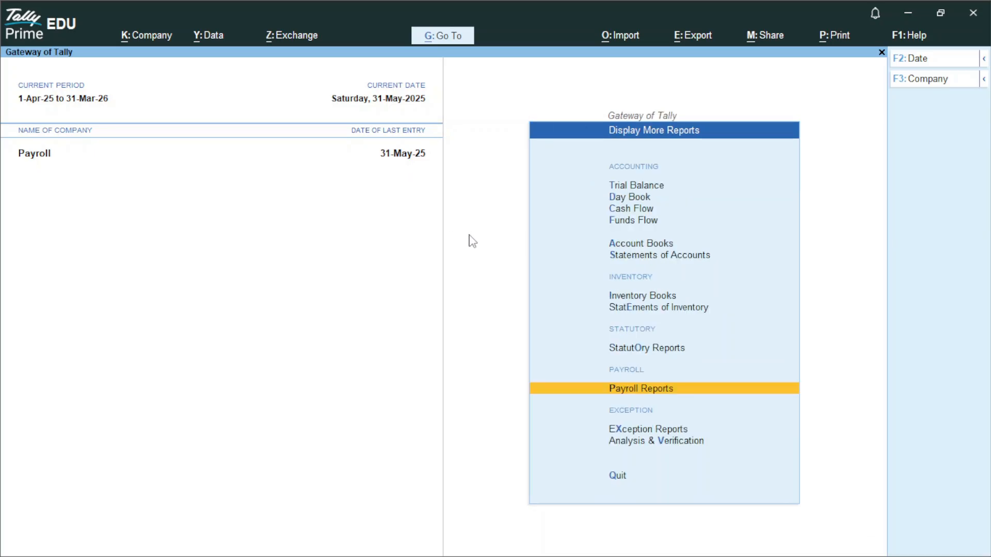